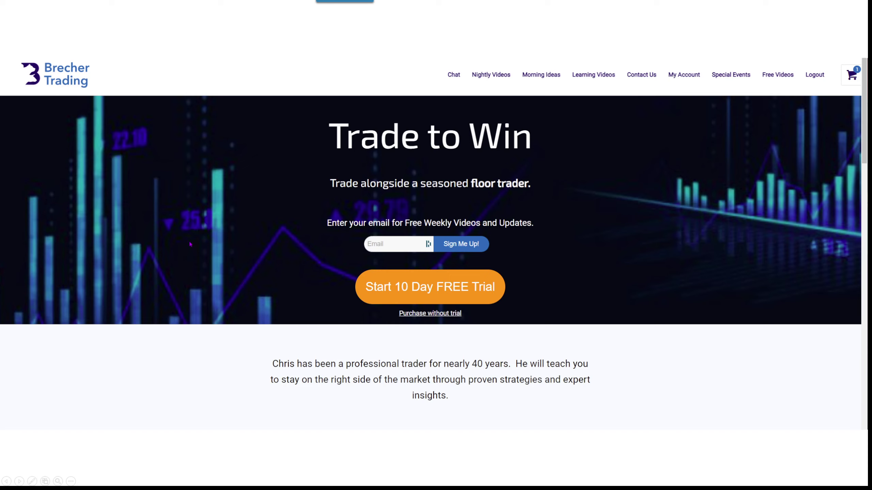
# - Advance from the Brecher Trading homepage to the Stocktwits Premium Rooms slide
pyautogui.press('Right')
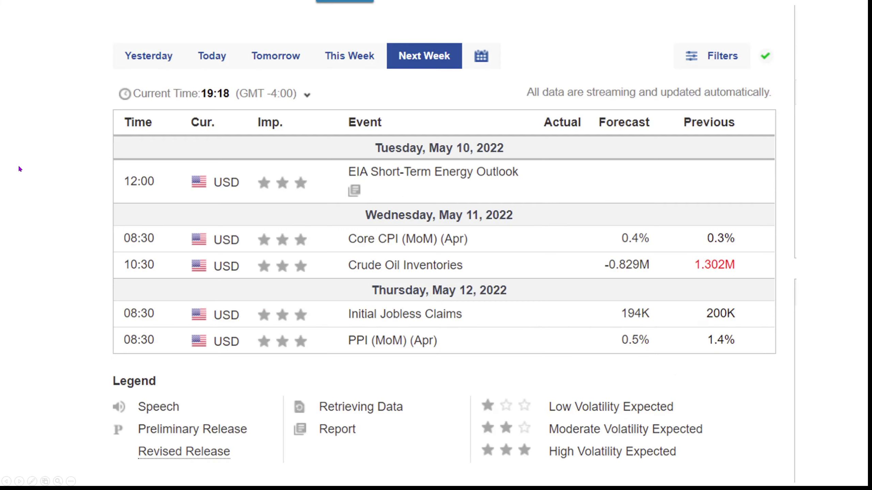
# - Advance the slideshow from the economic calendar to the TradingView charts slide
pyautogui.click(67, 243)
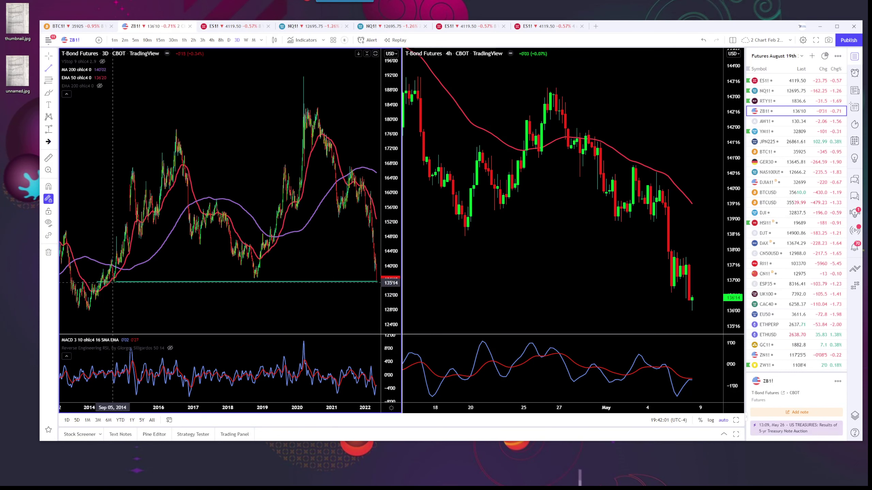
# - Load AW1! futures, collapse both indicator legends, nudge the window up-left, then load NQ1!
pyautogui.click(766, 122)
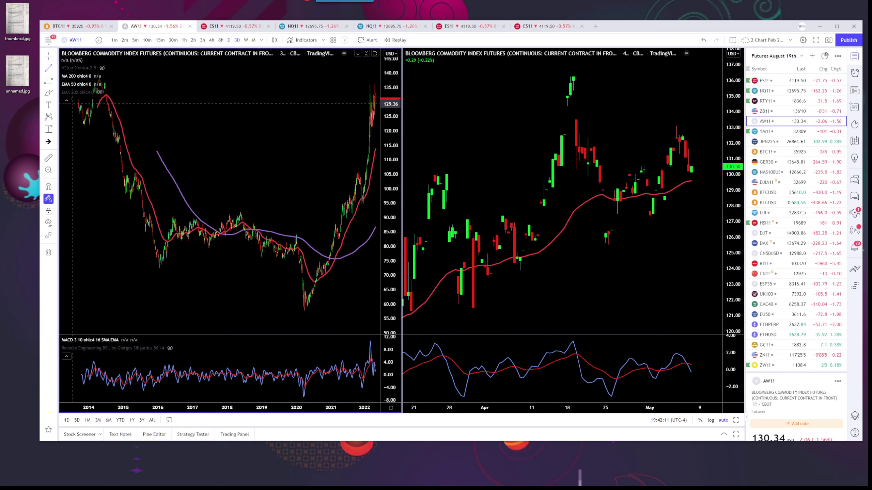
pyautogui.click(66, 100)
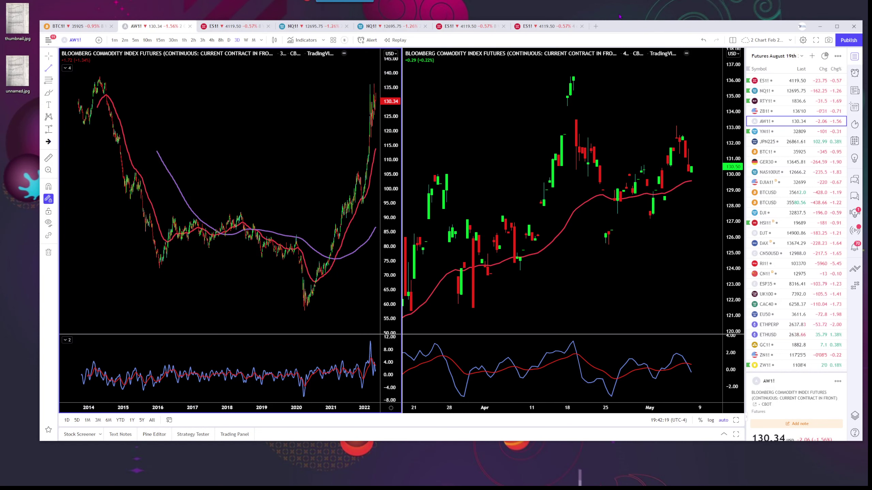
pyautogui.moveTo(630, 25); pyautogui.dragTo(622, 21)
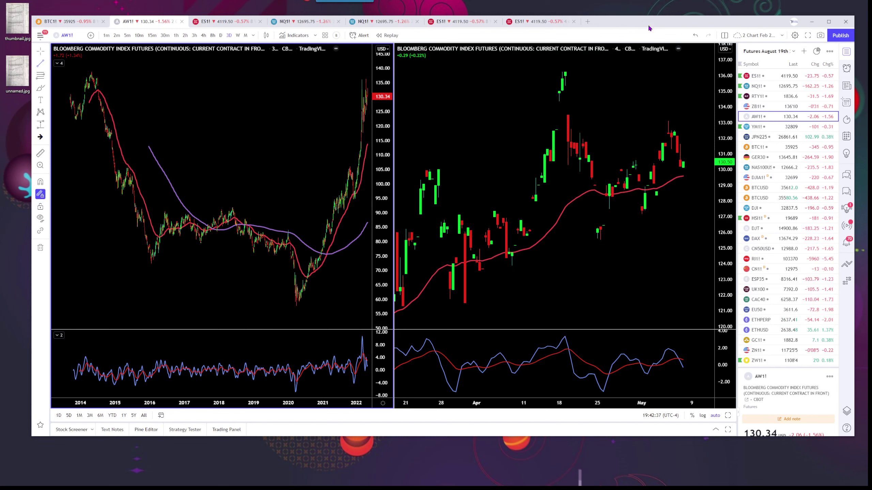
pyautogui.click(752, 87)
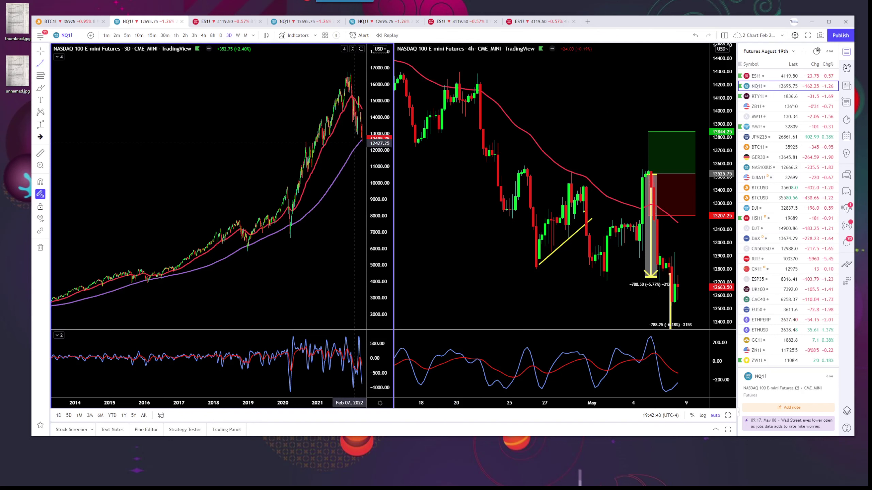
# - Load ES1! S&P 500 futures with the left chart on monthly bars
pyautogui.click(238, 36)
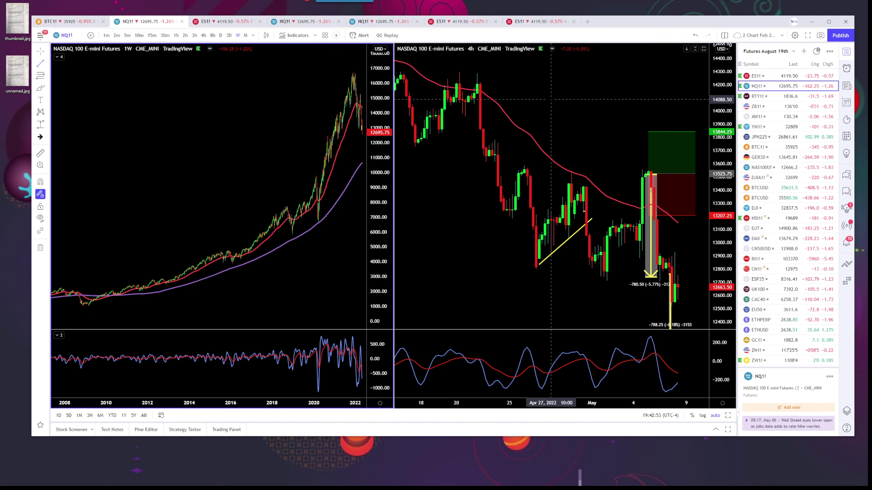
pyautogui.click(754, 77)
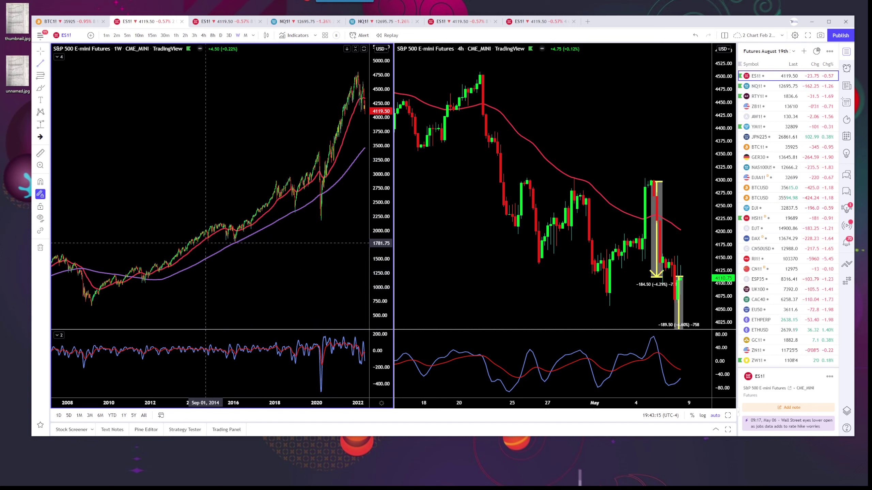
pyautogui.click(248, 39)
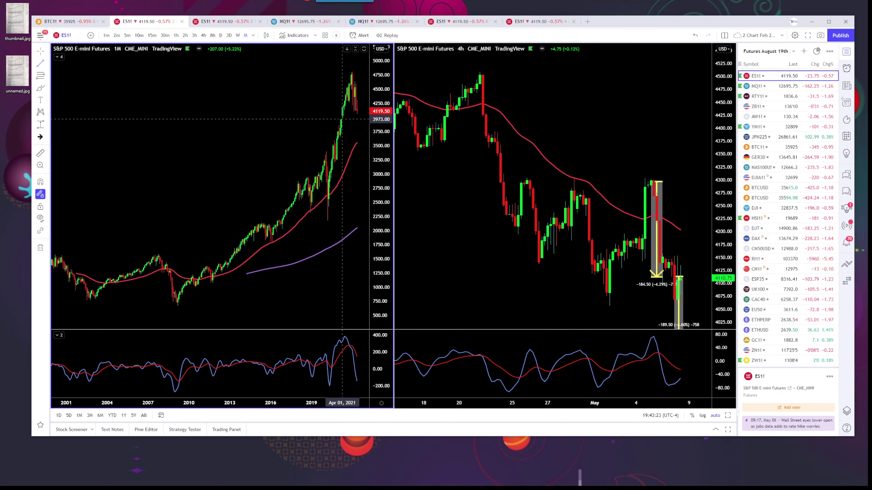
pyautogui.scroll(3, 342, 119)
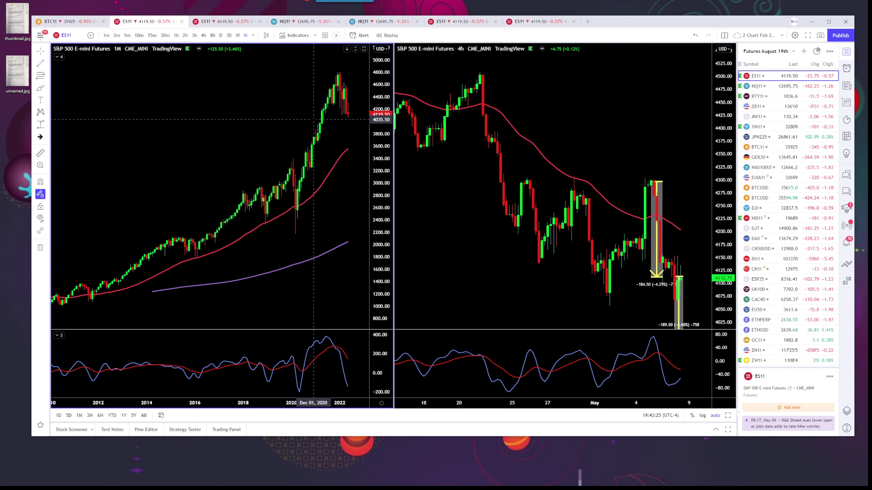
# - Start a trend line on the monthly ES1! chart, then cancel it
pyautogui.click(48, 66)
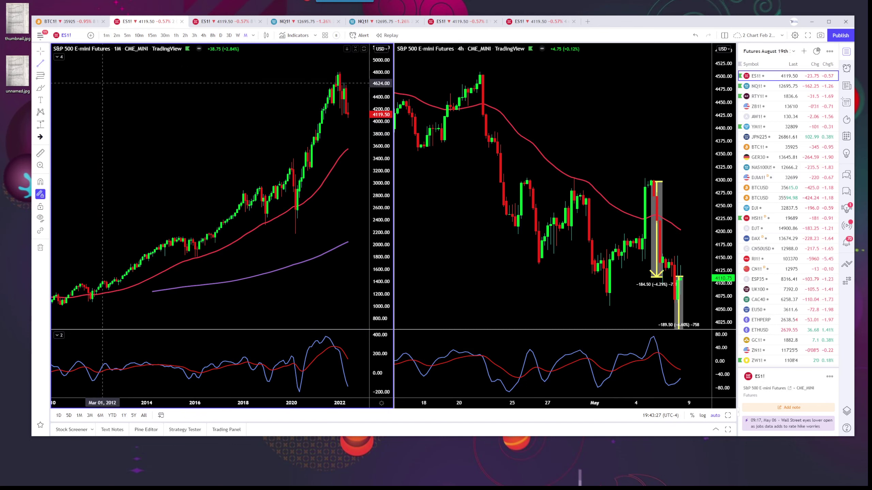
pyautogui.click(288, 146)
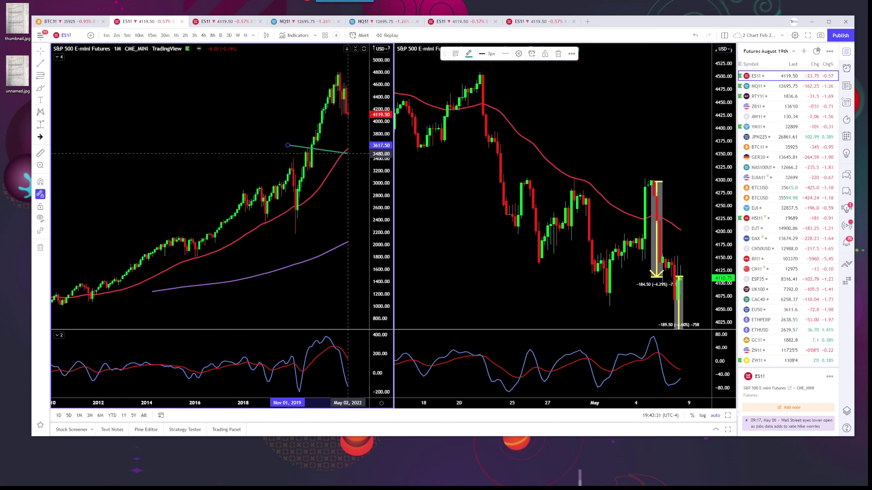
pyautogui.press('Escape')
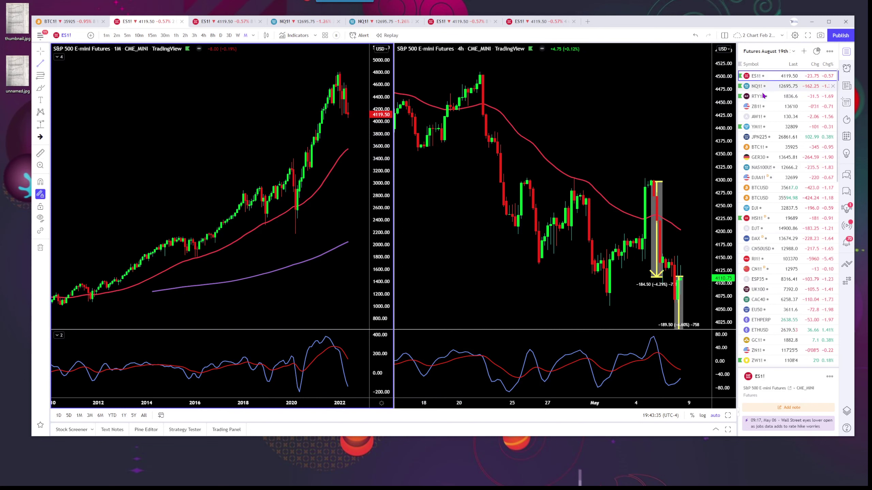
# - Set the left chart to weekly and draw an ES1! support line near 3485
pyautogui.click(756, 86)
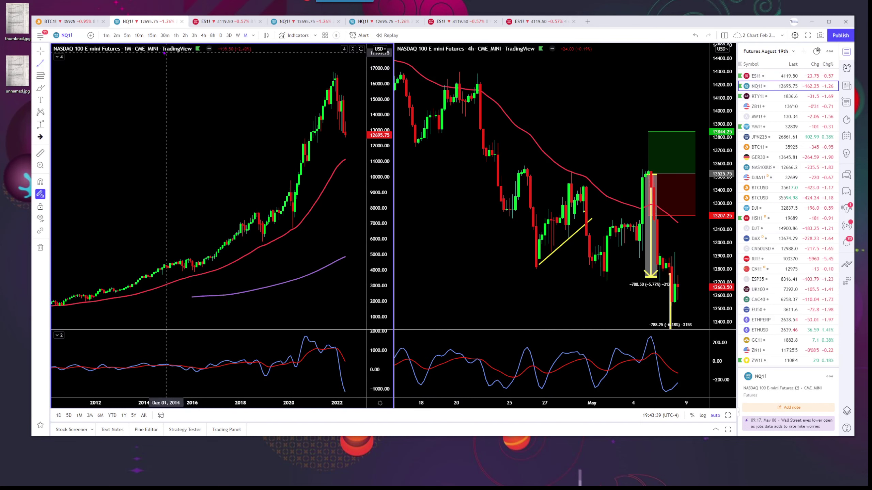
pyautogui.click(238, 35)
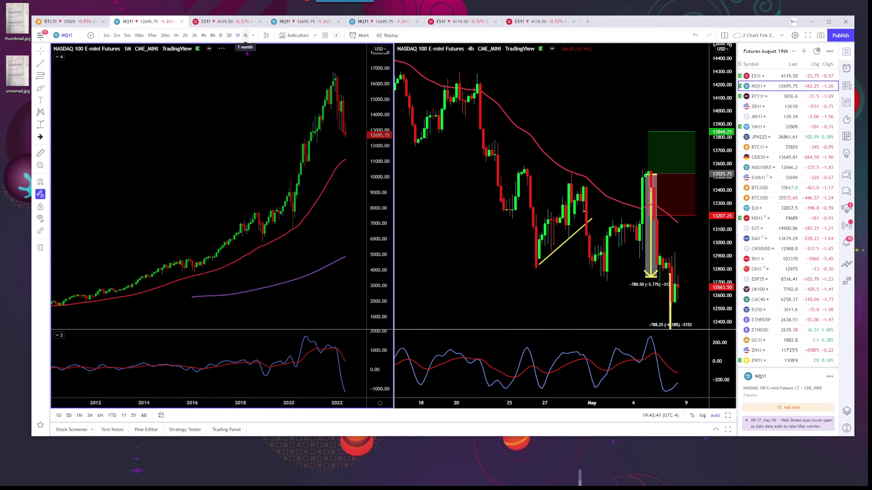
pyautogui.scroll(-2, 278, 228)
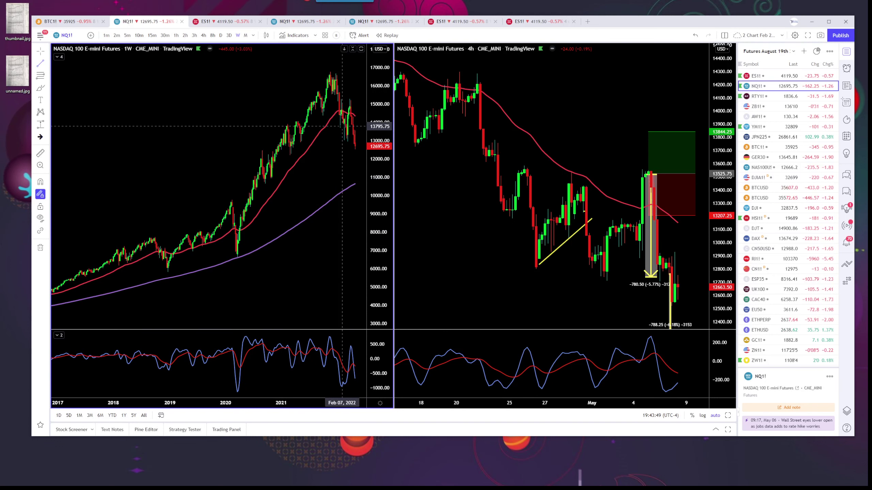
pyautogui.click(759, 80)
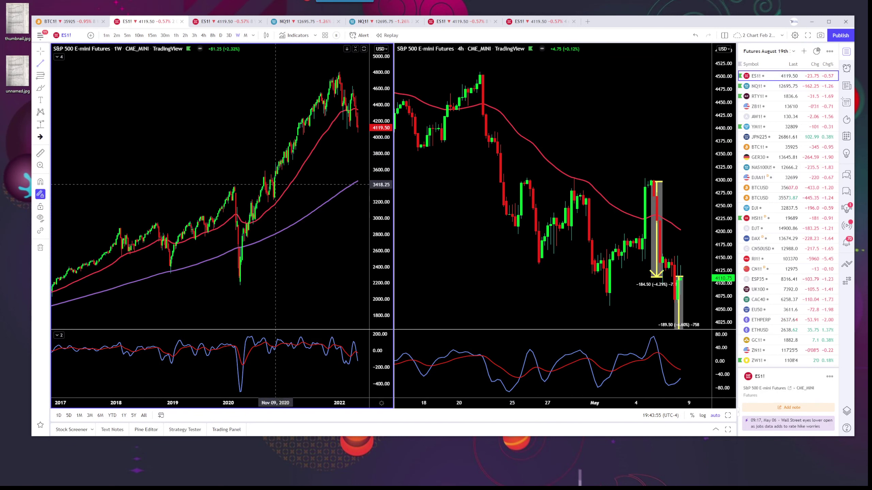
pyautogui.click(228, 183)
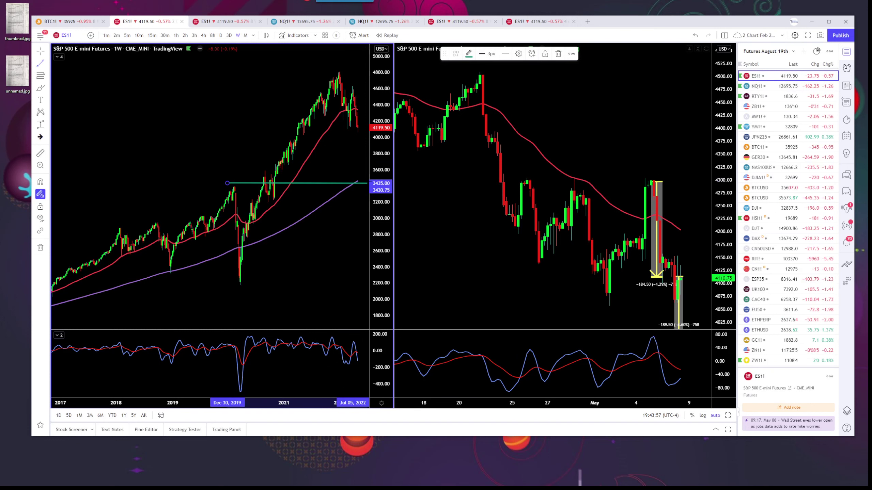
pyautogui.click(367, 179)
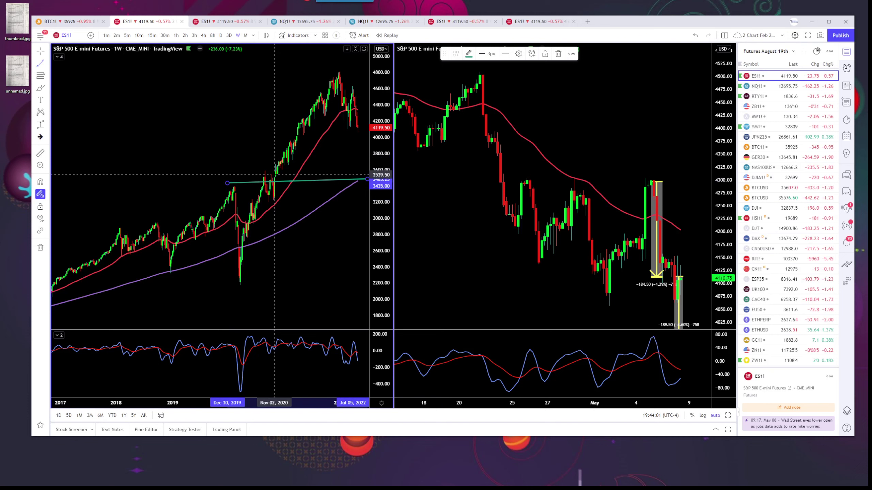
# - Draw an NQ1! support line from Feb 18, 2019 to near 9,704
pyautogui.click(755, 86)
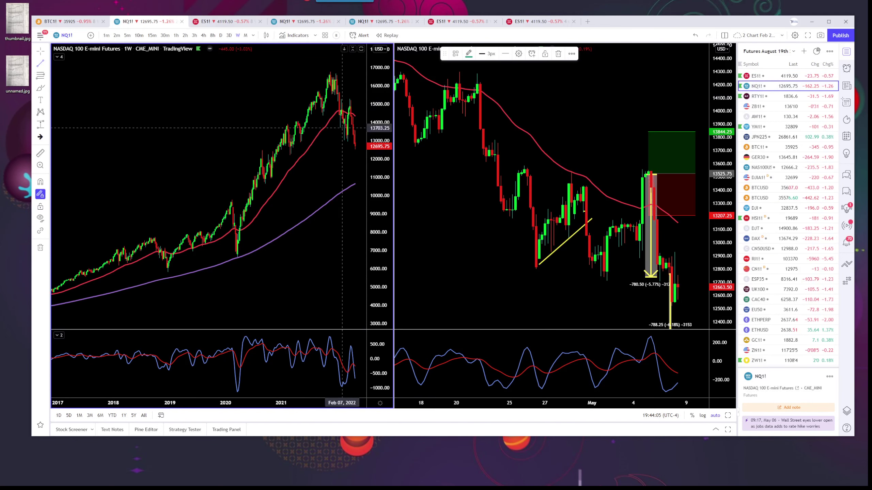
pyautogui.click(176, 206)
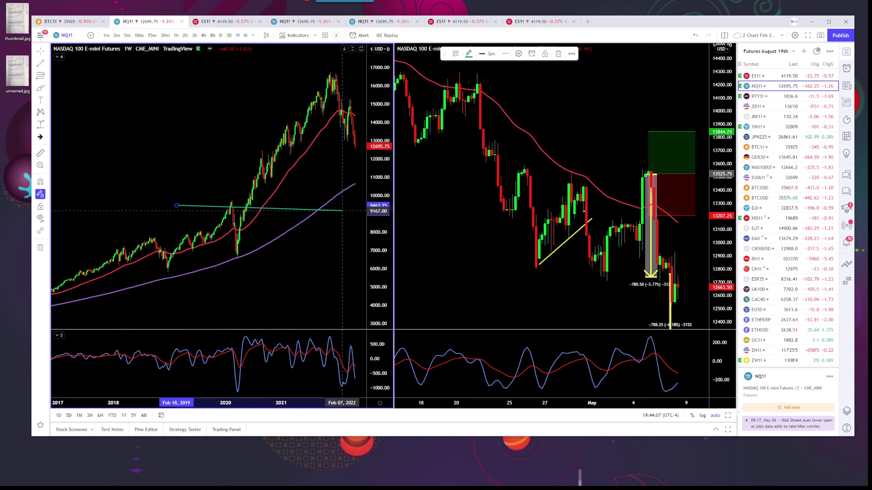
pyautogui.click(350, 201)
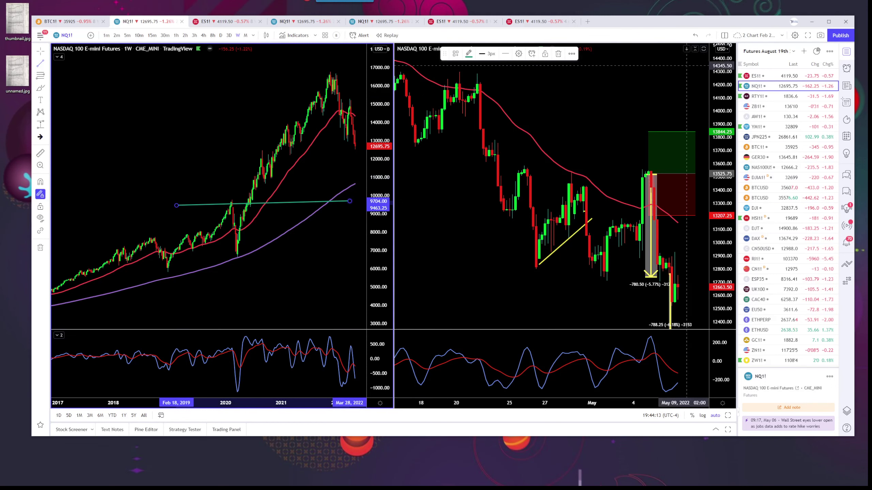
# - Load RTY1! Russell 2000 futures and draw a support line from Nov 2018
pyautogui.click(757, 96)
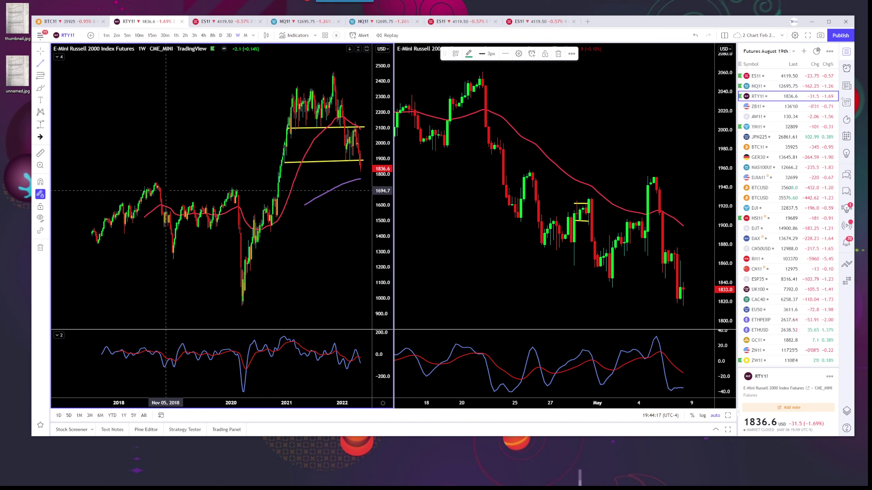
pyautogui.click(166, 191)
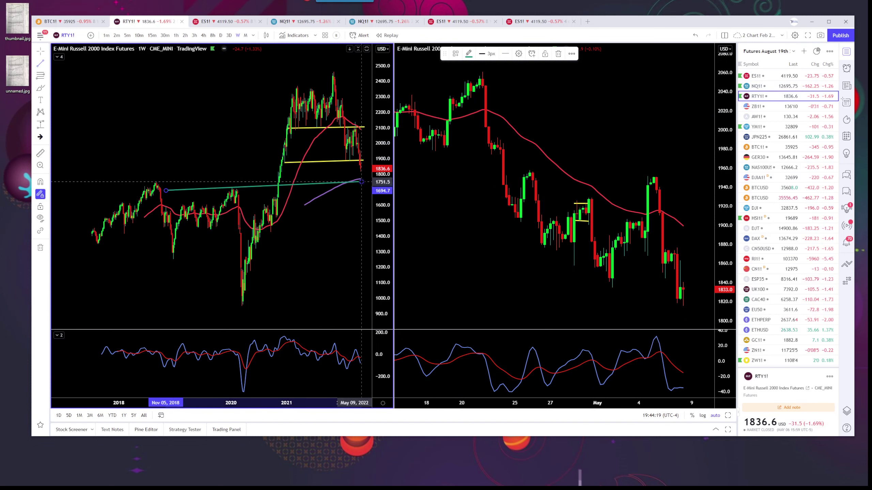
pyautogui.click(362, 182)
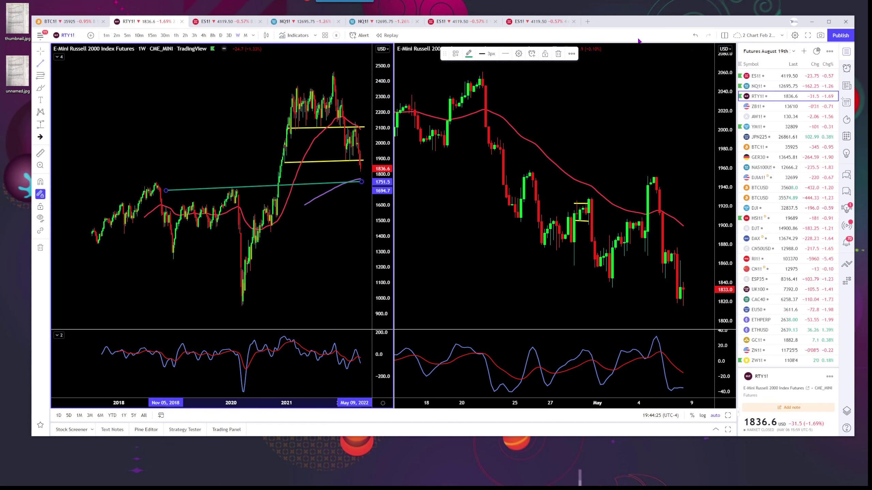
# - On the right 4h chart, search indicators for 'zn', close the list, then load ZB1! T-Bond futures
pyautogui.click(615, 131)
pyautogui.press('/')
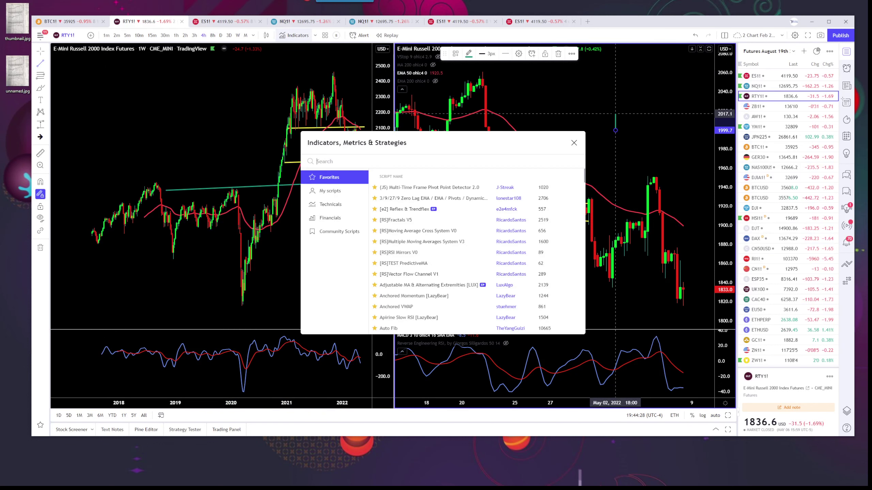
pyautogui.write('zn')
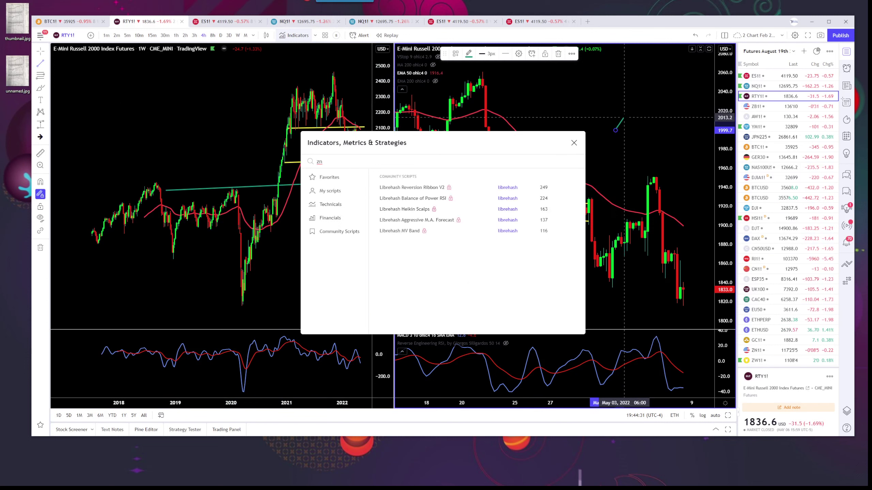
pyautogui.press('BackSpace')
pyautogui.press('BackSpace')
pyautogui.write('/z')
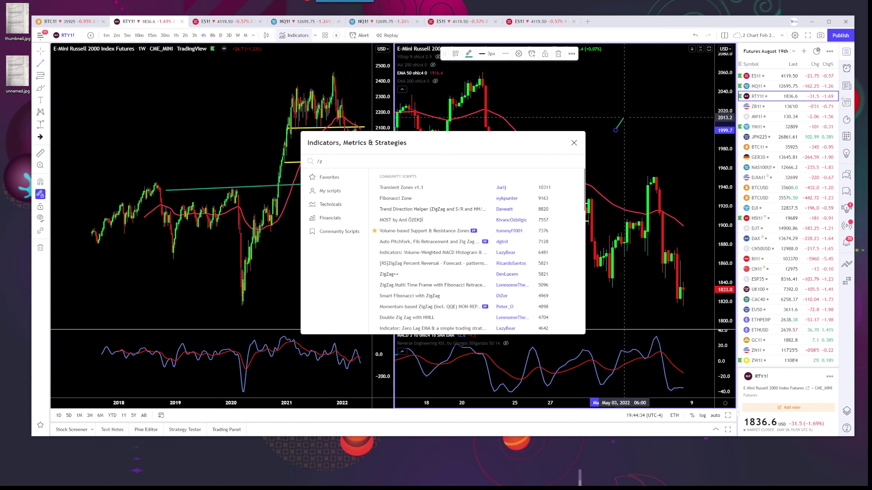
pyautogui.write('n')
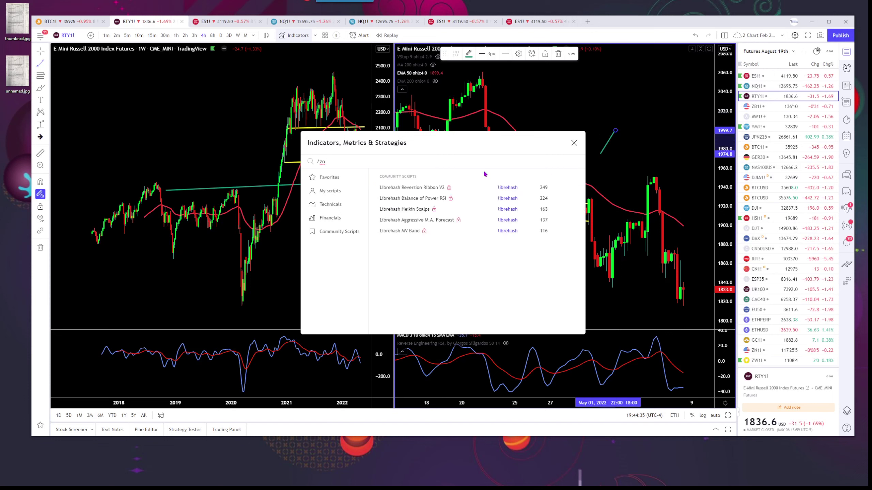
pyautogui.press('Escape')
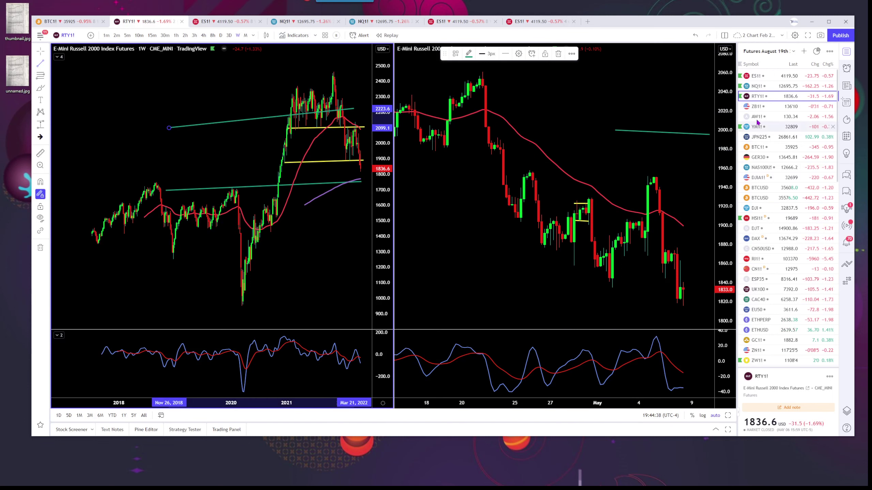
pyautogui.click(754, 109)
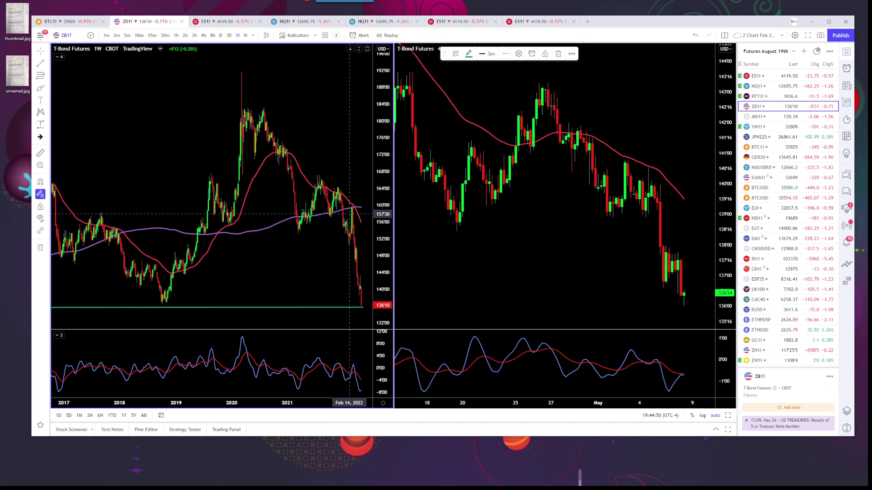
# - Review the ES1! support line, then reload ZB1! and widen the weekly chart's time range
pyautogui.press('Up')
pyautogui.press('Up')
pyautogui.press('Up')
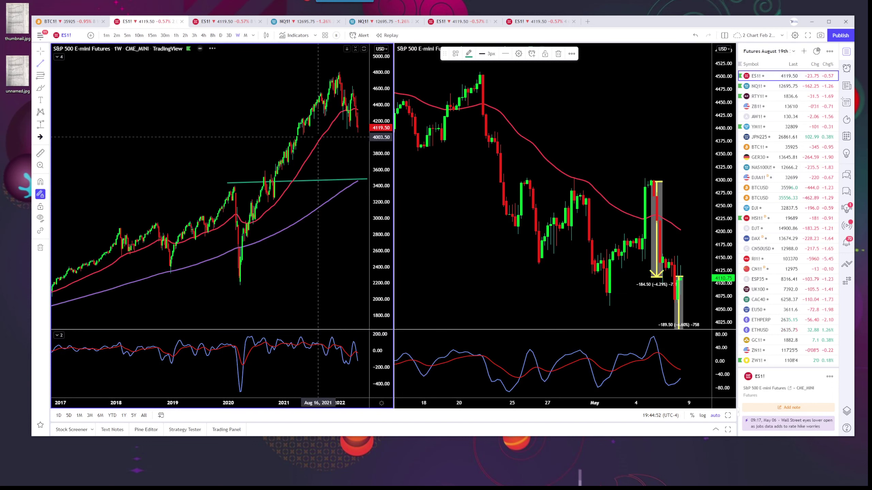
pyautogui.press('ctrl')
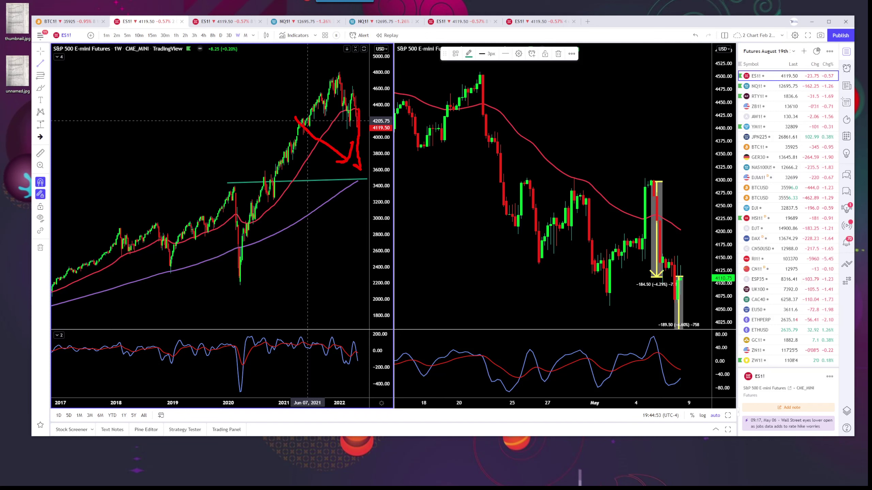
pyautogui.press('Escape')
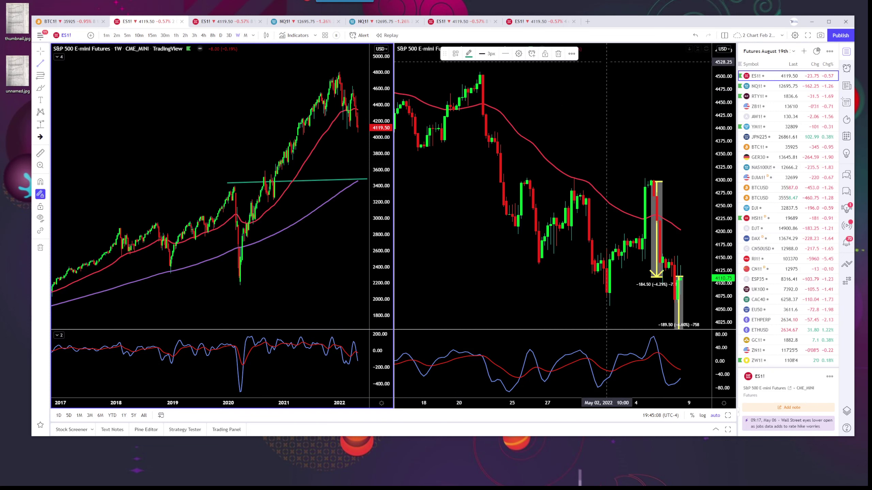
pyautogui.click(758, 110)
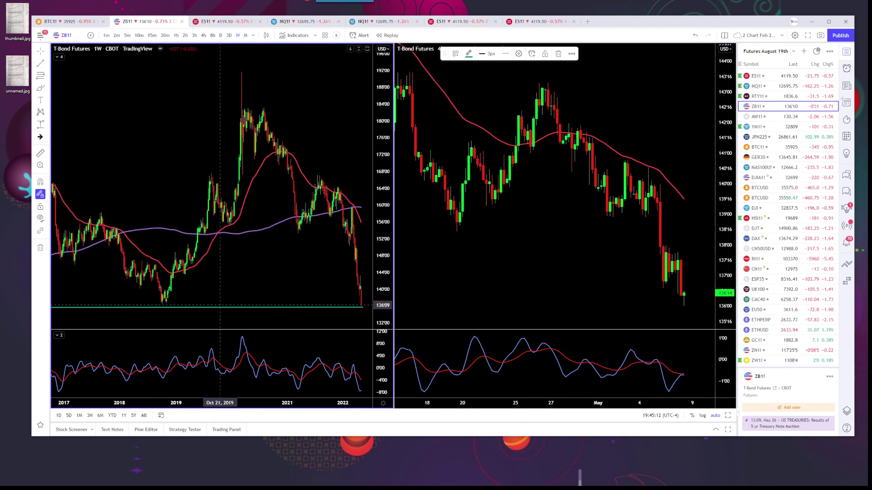
pyautogui.scroll(-4, 216, 297)
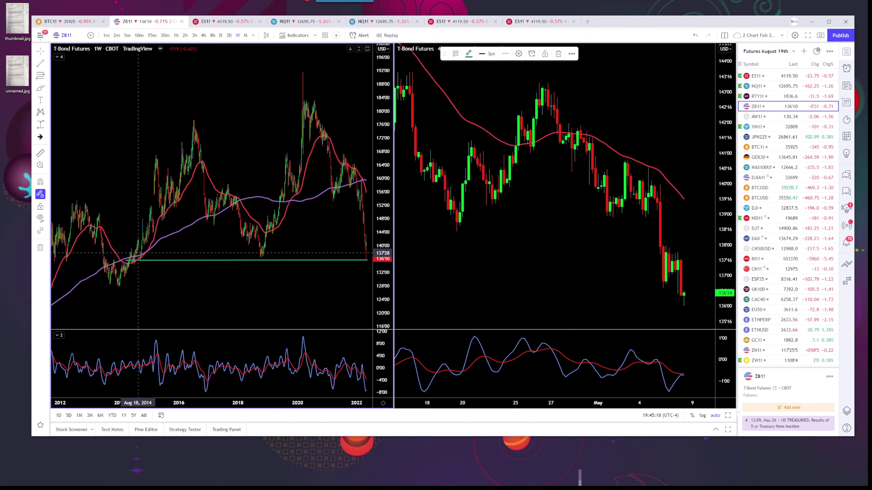
pyautogui.scroll(2, 138, 253)
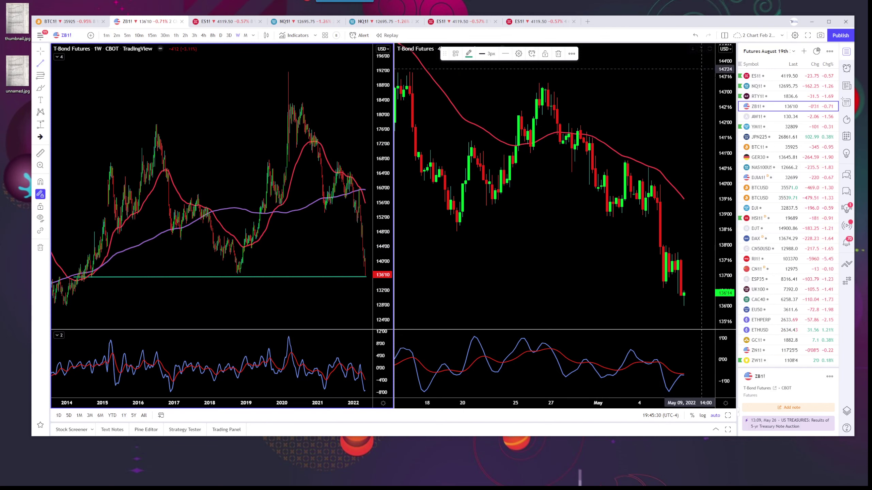
# - Load AAPL and set the right chart to daily candles with its view reset
pyautogui.write('aapl')
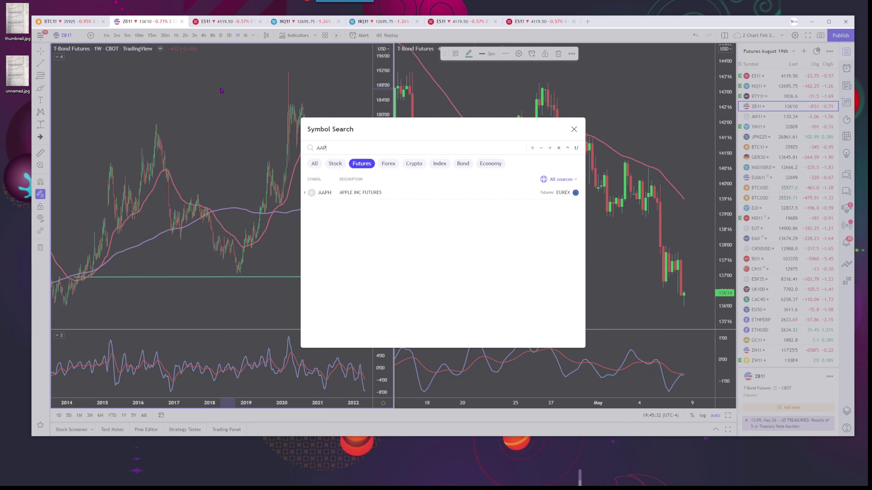
pyautogui.press('Return')
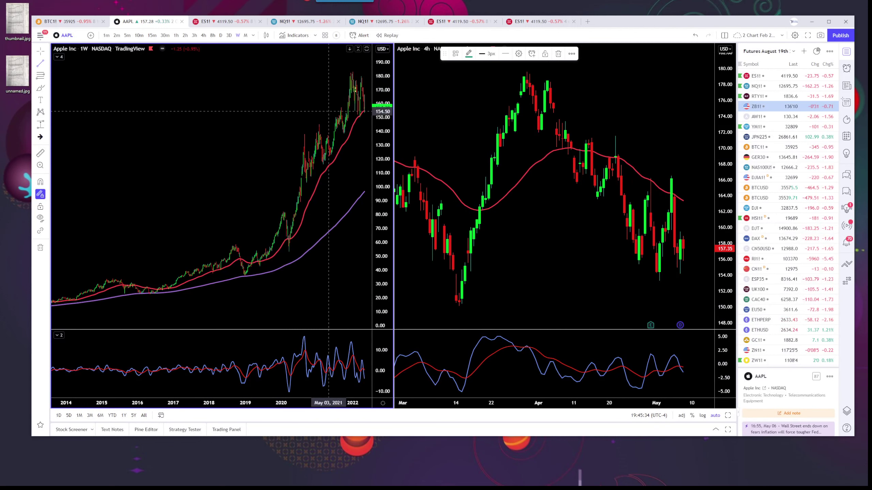
pyautogui.scroll(3, 328, 90)
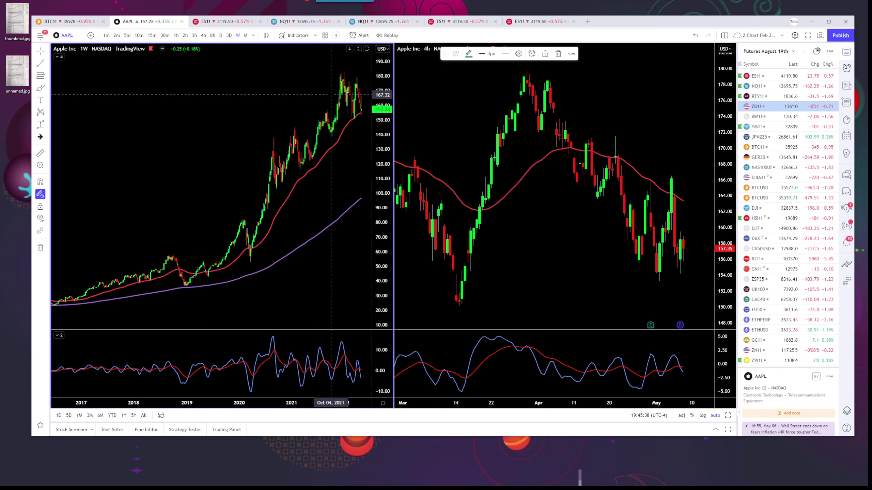
pyautogui.scroll(-3, 590, 209)
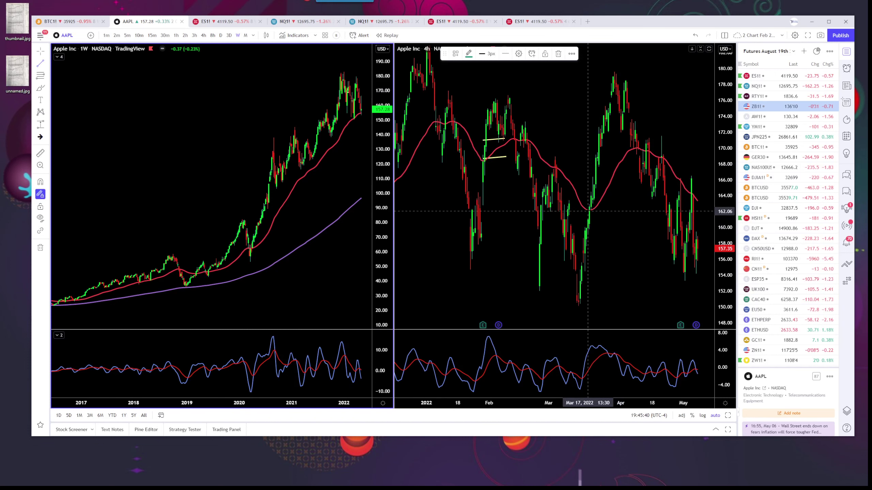
pyautogui.click(593, 210)
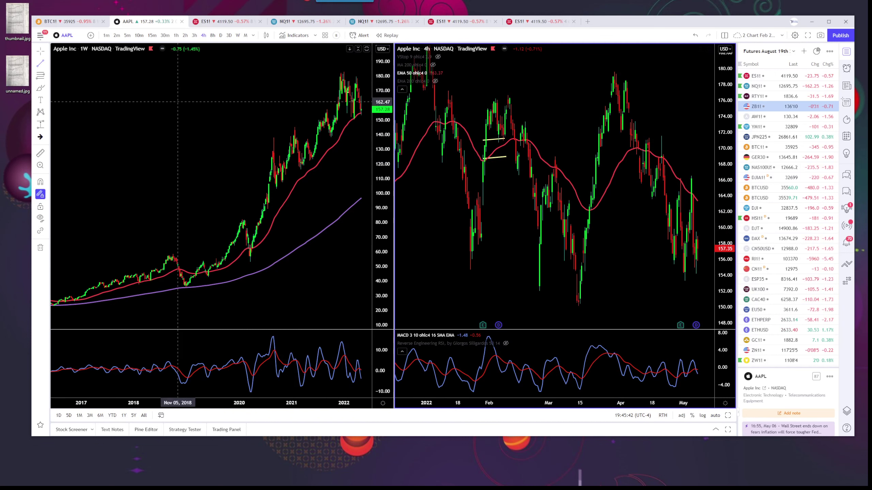
pyautogui.click(220, 35)
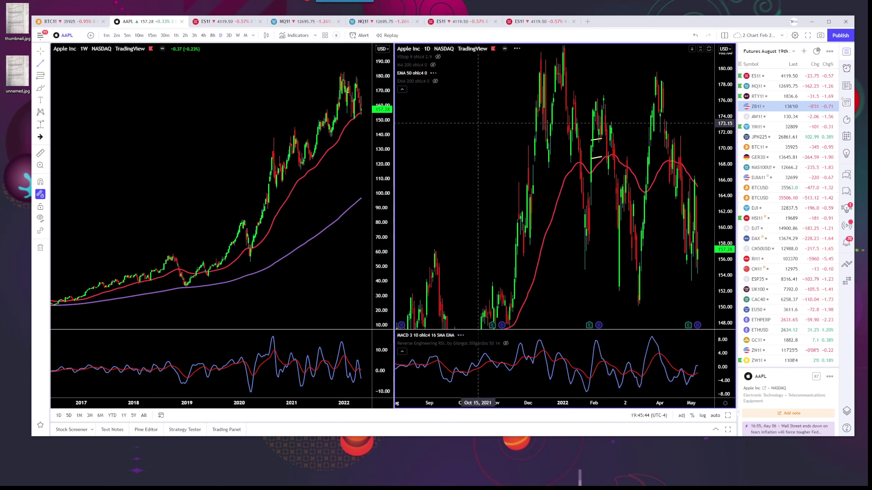
pyautogui.rightClick(444, 144)
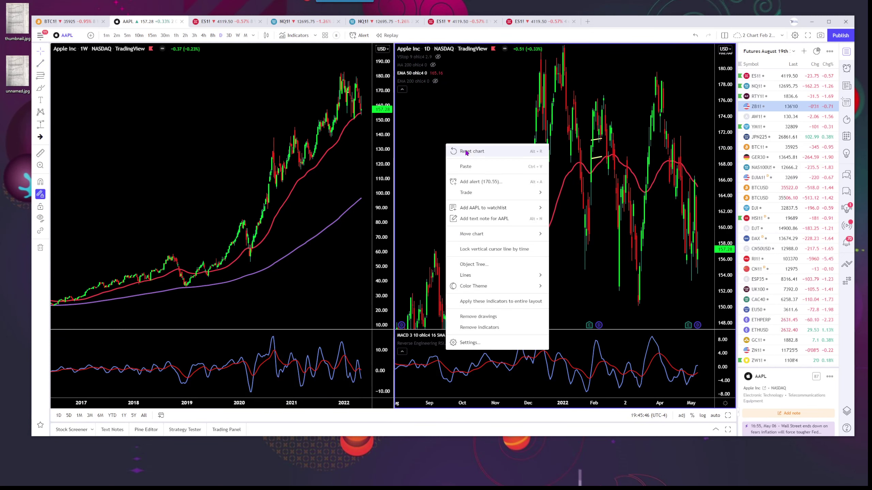
pyautogui.click(457, 151)
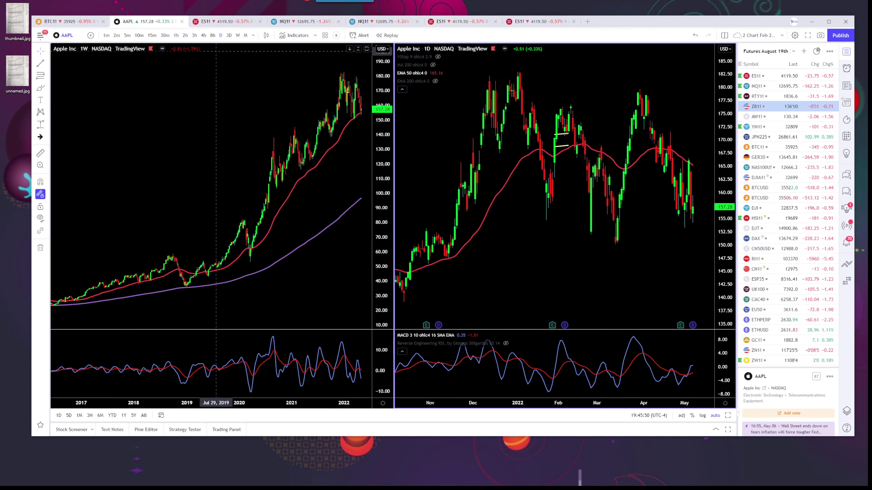
# - Load SHOP, then AMZN from the left weekly chart
pyautogui.write('SHOP')
pyautogui.press('Return')
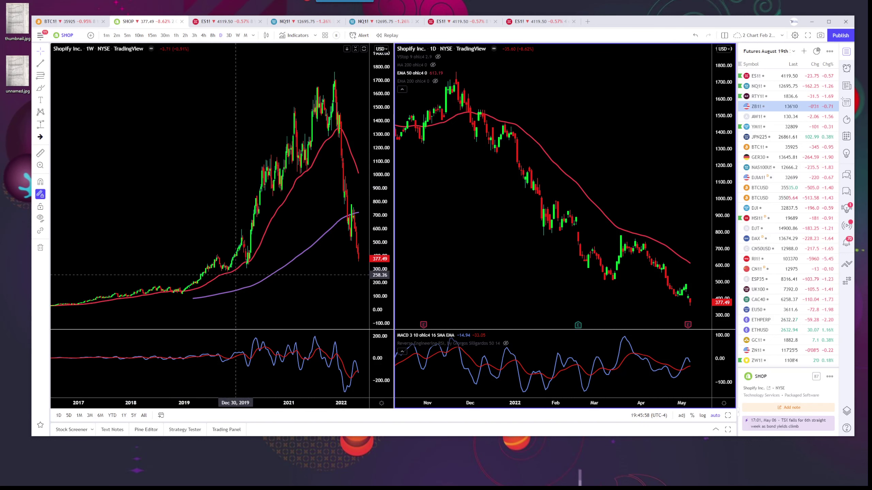
pyautogui.click(129, 44)
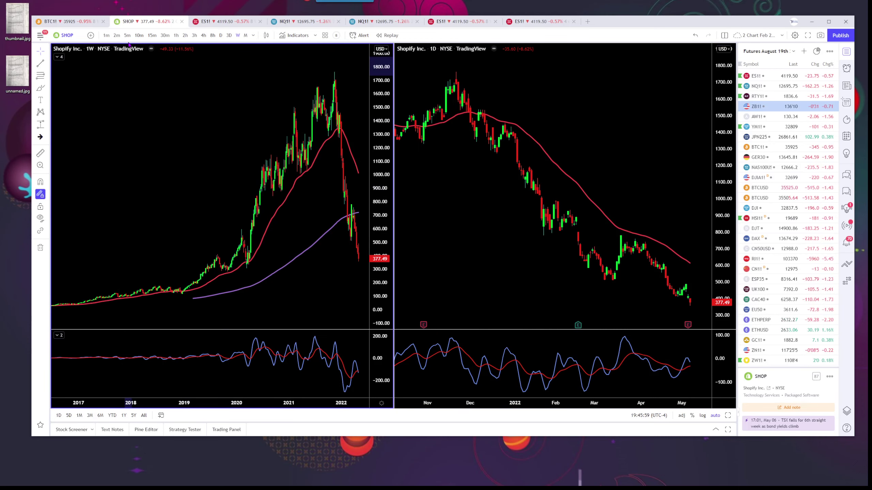
pyautogui.write('AMZN')
pyautogui.press('Return')
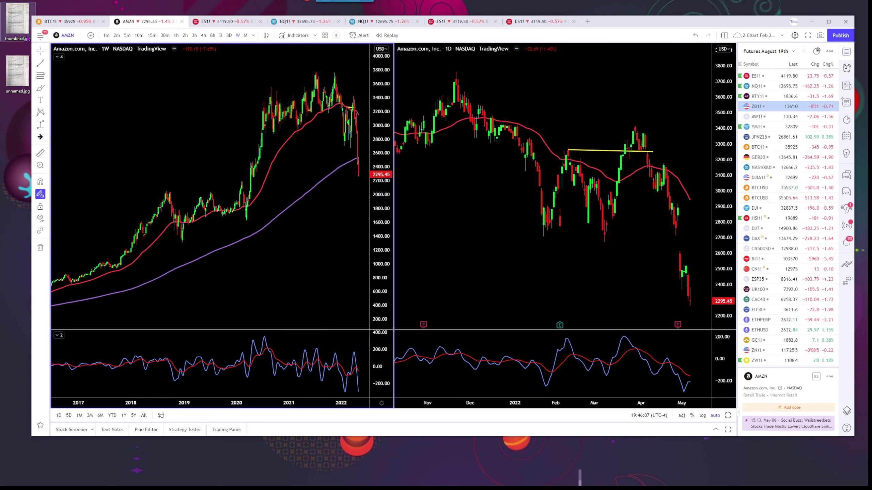
# - Draw a horizontal trend line from the late-2018 peak near 2,073, starting a second near 2,230
pyautogui.click(48, 66)
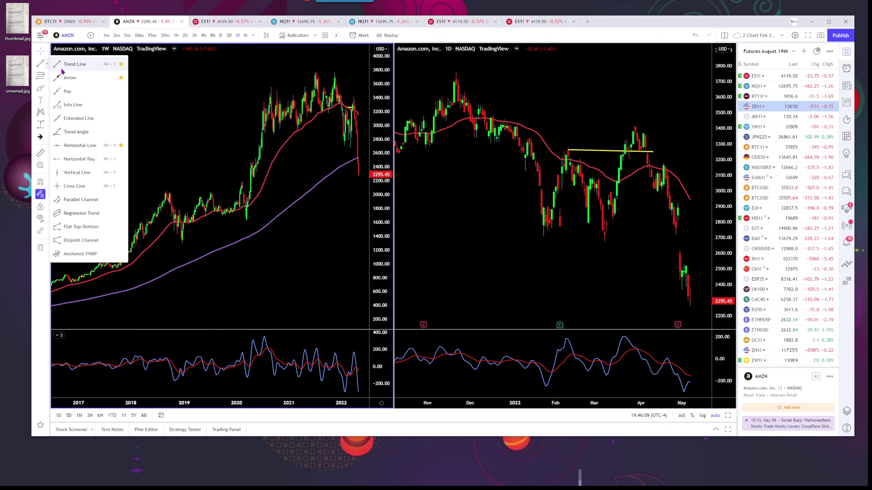
pyautogui.click(70, 64)
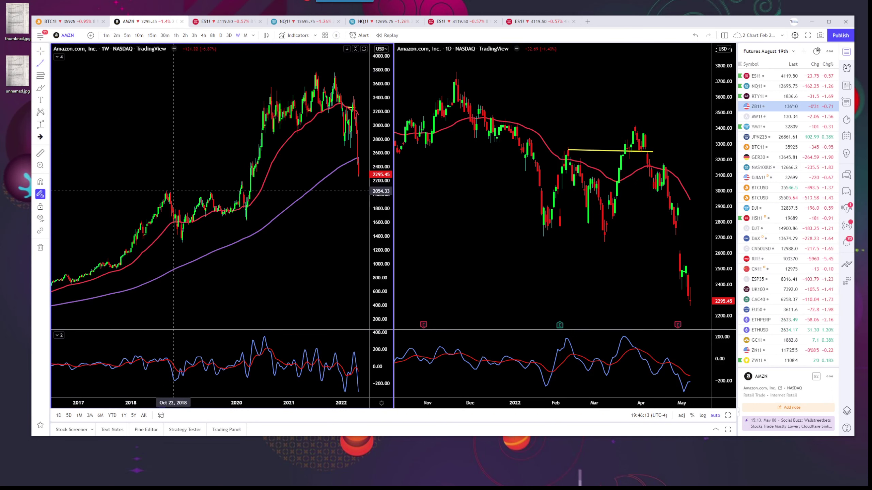
pyautogui.click(173, 188)
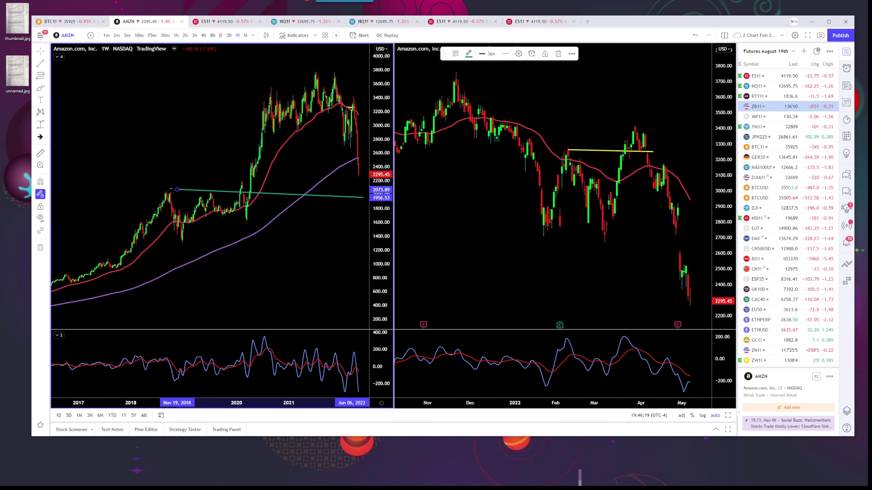
pyautogui.click(365, 187)
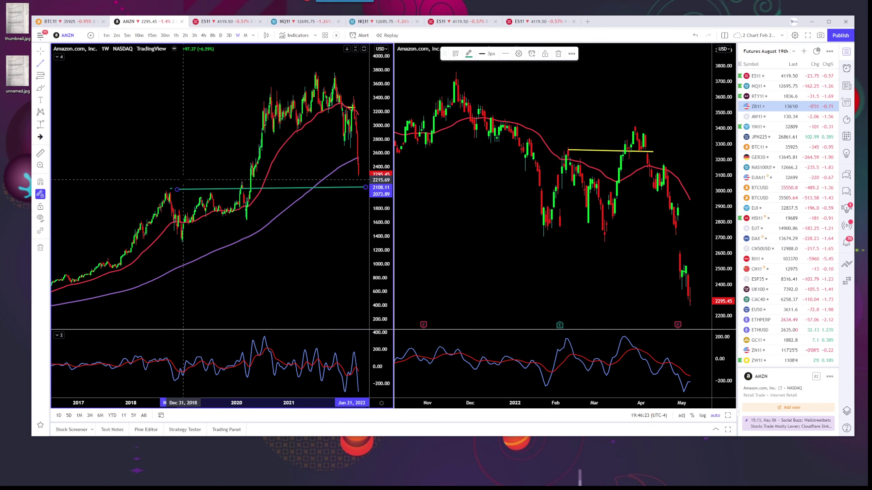
pyautogui.click(184, 179)
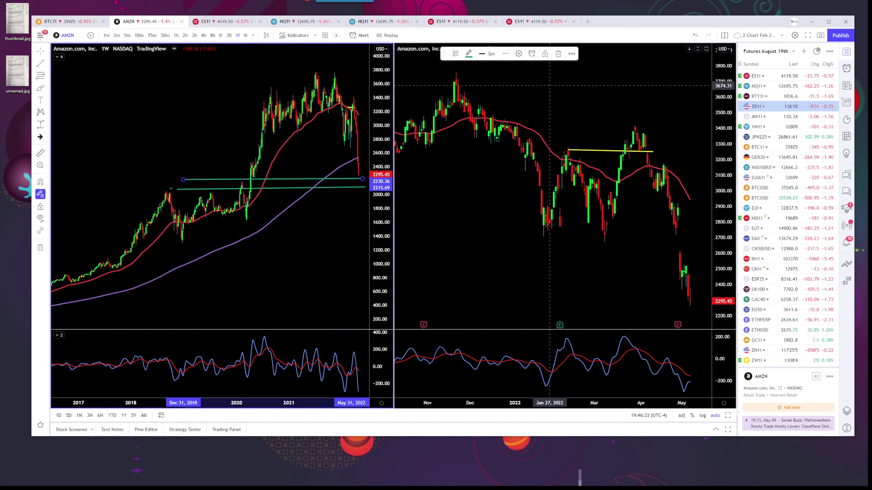
# - Sync drawings between the panes and load GOOGL into the right chart
pyautogui.click(725, 36)
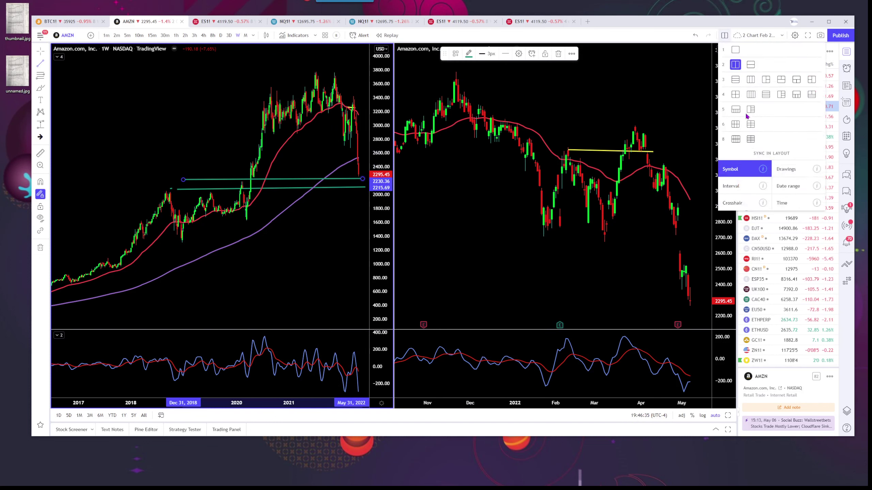
pyautogui.click(786, 169)
pyautogui.click(637, 130)
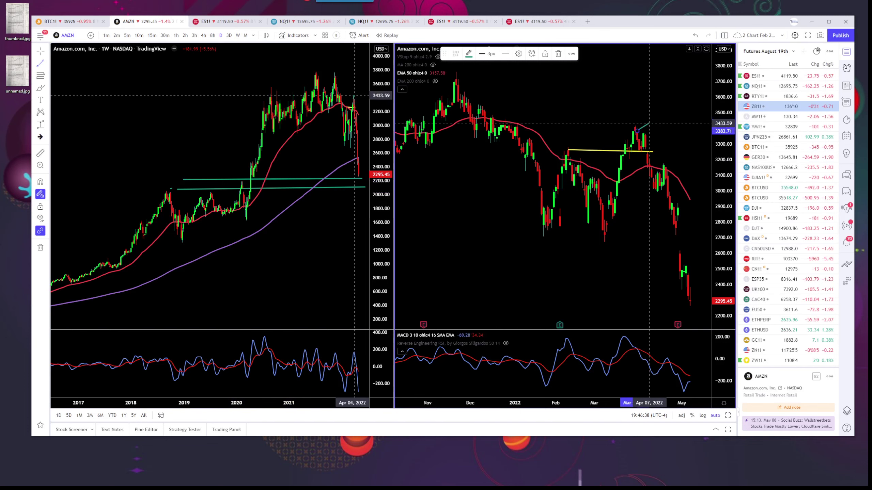
pyautogui.write('googl')
pyautogui.press('Return')
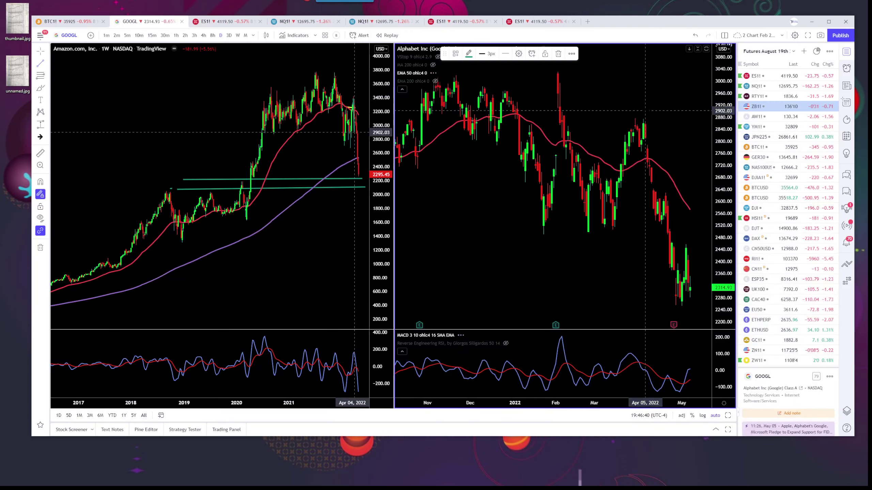
# - Switch Alphabet to weekly candles and delete the sloping trend line on the Amazon chart
pyautogui.scroll(-2, 648, 138)
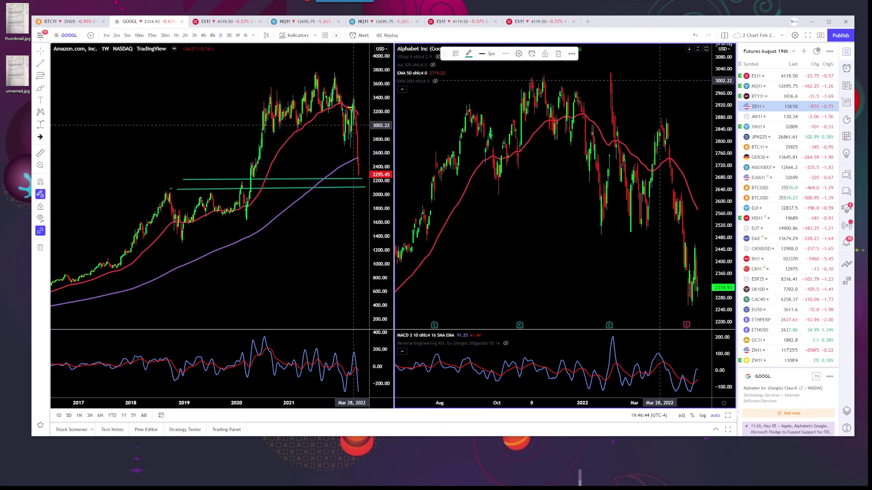
pyautogui.moveTo(354, 99); pyautogui.dragTo(332, 117)
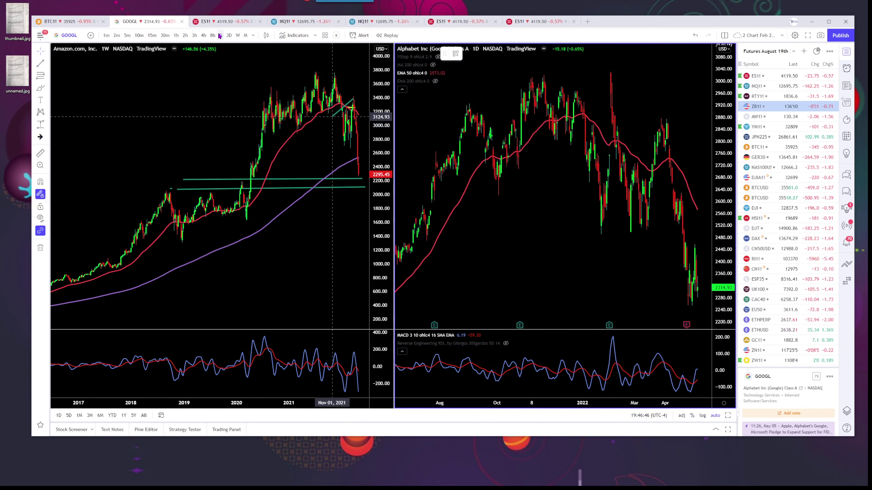
pyautogui.click(238, 36)
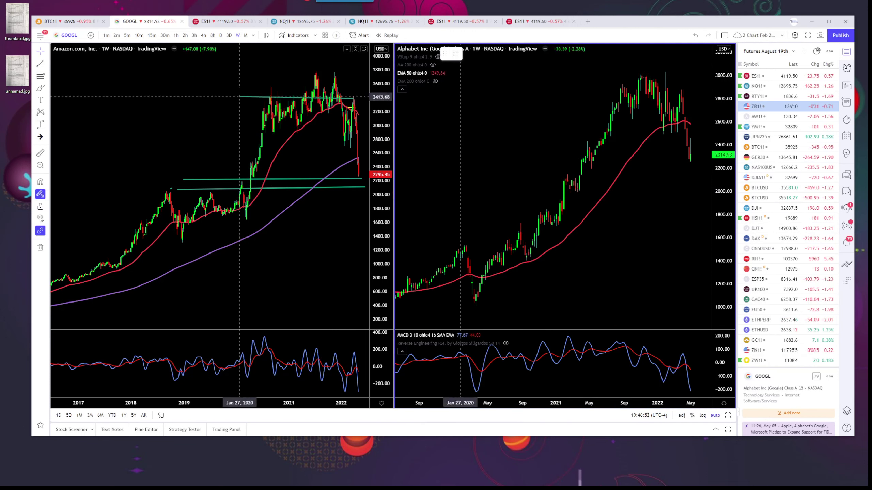
pyautogui.click(239, 79)
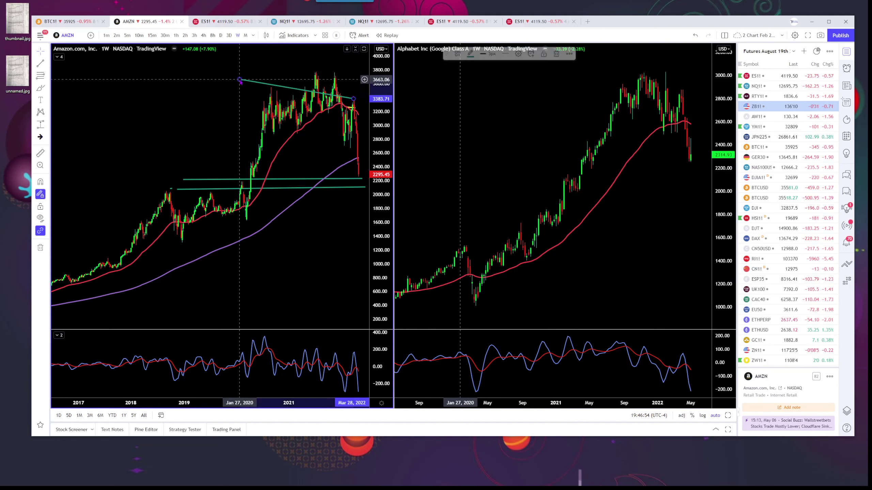
pyautogui.click(559, 54)
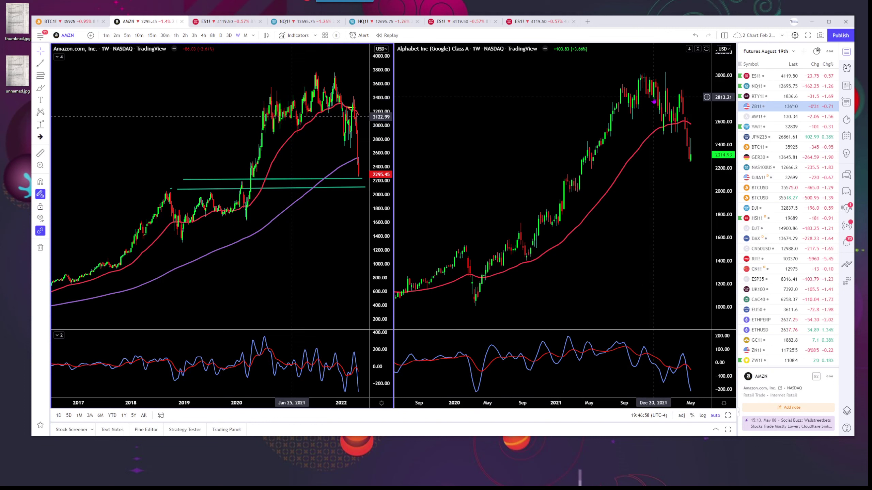
# - Show the 200 EMA and 200 MA on the Alphabet chart
pyautogui.click(472, 132)
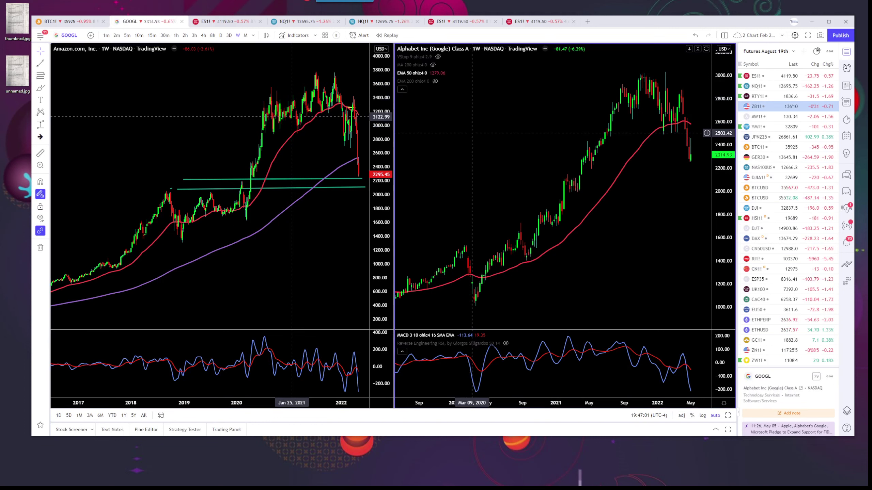
pyautogui.click(435, 81)
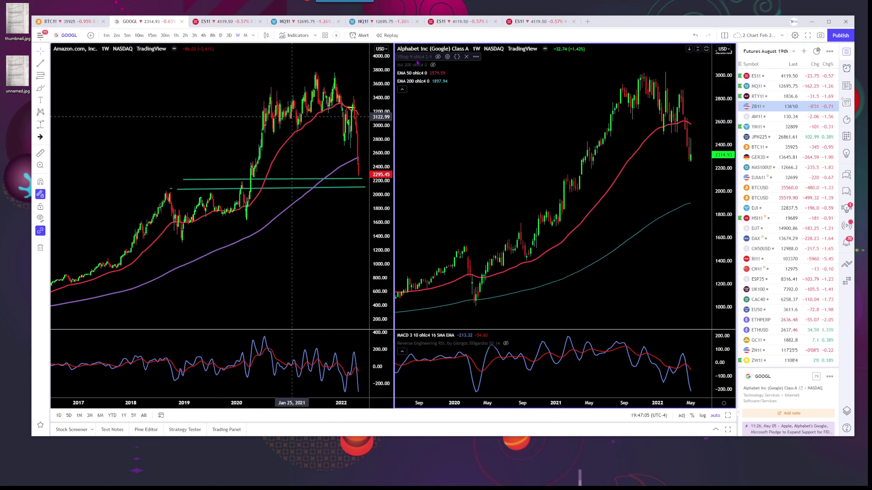
pyautogui.click(433, 65)
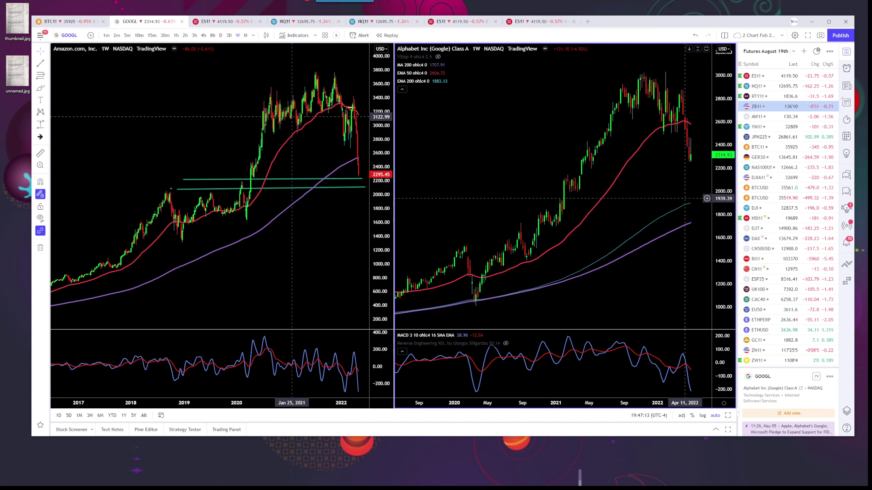
# - Draw a horizontal trend line near 2190 on the Alphabet chart as support
pyautogui.click(47, 66)
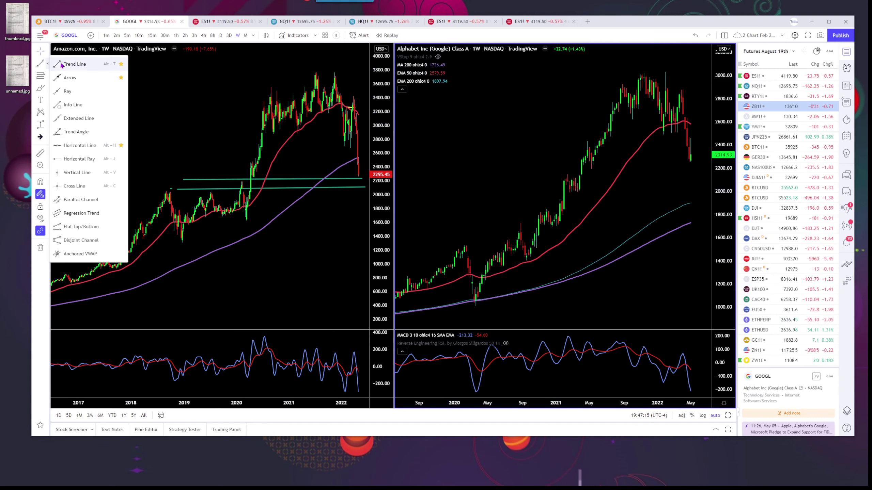
pyautogui.click(63, 66)
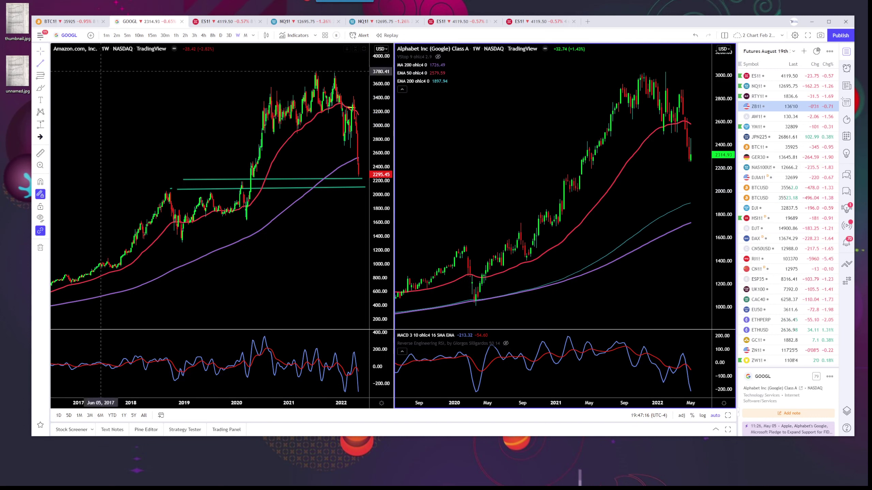
pyautogui.click(570, 172)
pyautogui.click(699, 169)
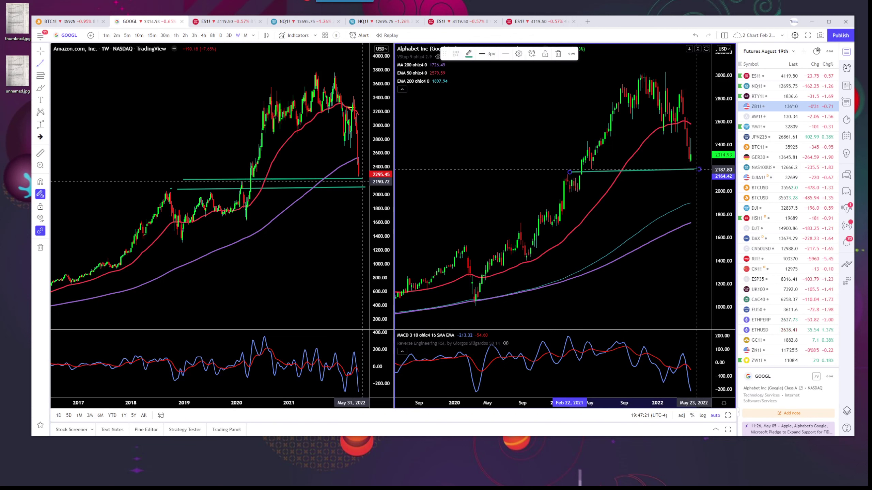
# - Load S&P 500 E-mini futures (ES1!) into the right pane from the watchlist
pyautogui.scroll(3, 698, 169)
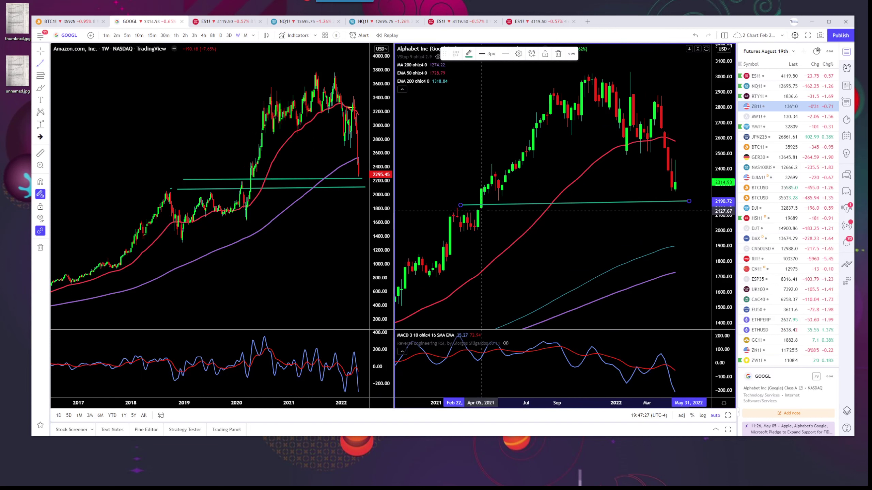
pyautogui.scroll(-3, 481, 208)
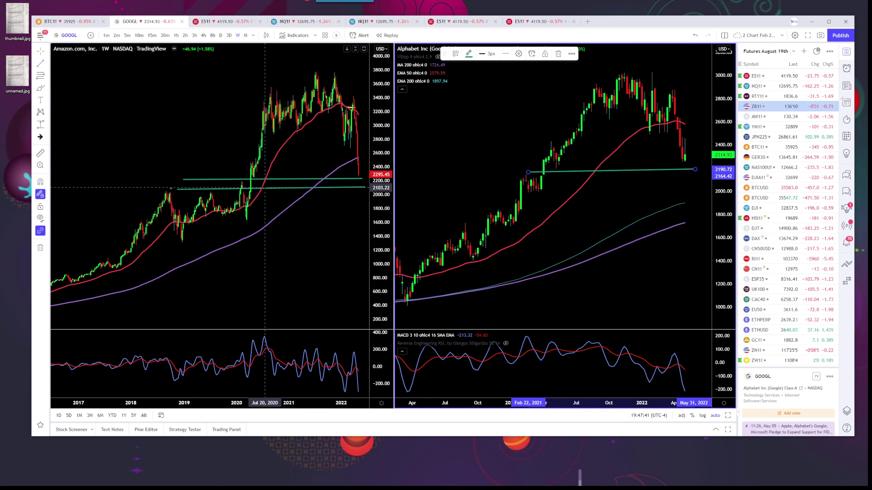
pyautogui.scroll(-3, 430, 166)
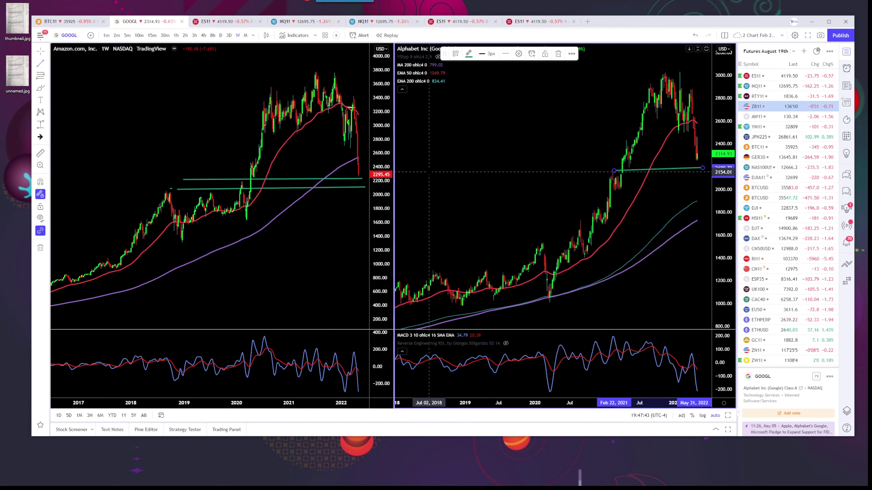
pyautogui.scroll(3, 431, 166)
pyautogui.scroll(-2, 251, 130)
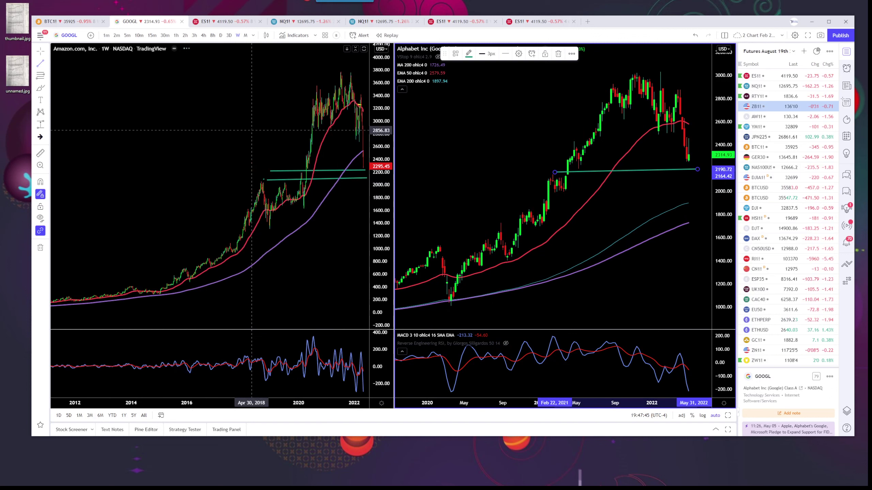
pyautogui.scroll(3, 251, 130)
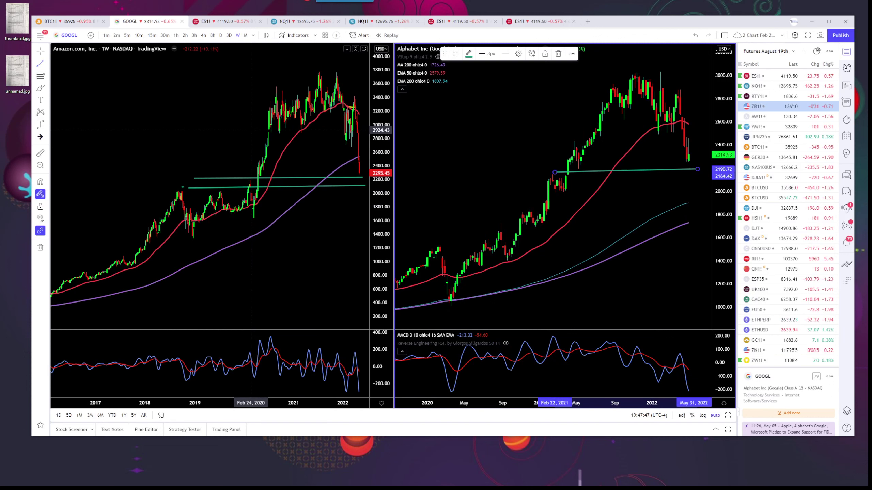
pyautogui.scroll(1, 253, 129)
pyautogui.scroll(1, 254, 128)
pyautogui.scroll(-3, 233, 128)
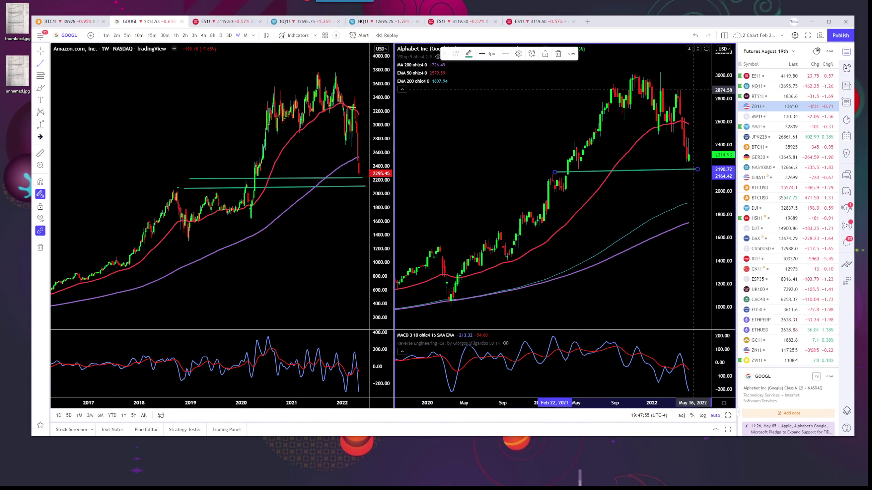
pyautogui.click(757, 75)
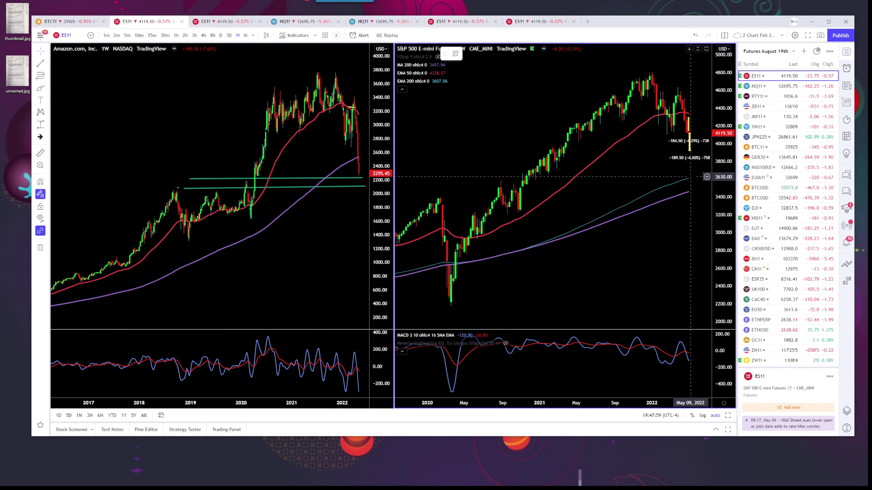
# - Clear the yellow measurement from the S&P chart and load NASDAQ 100 futures (NQ1!) on the left
pyautogui.rightClick(691, 177)
pyautogui.click(716, 357)
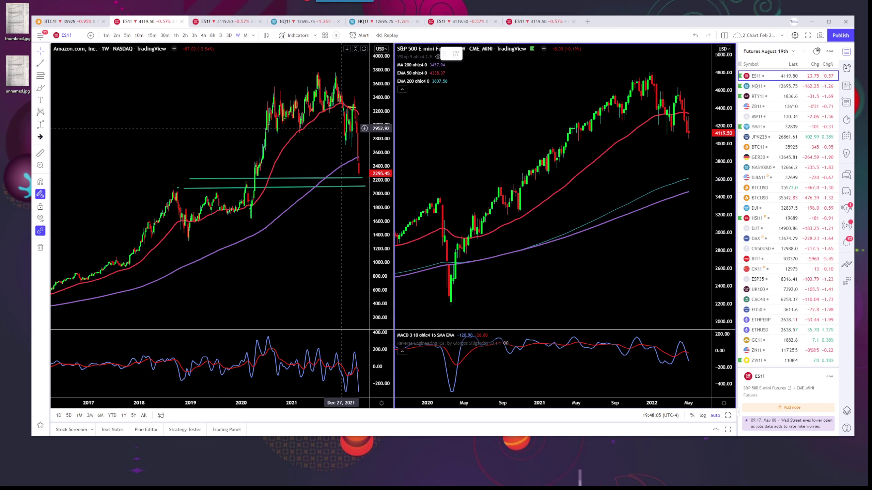
pyautogui.click(353, 128)
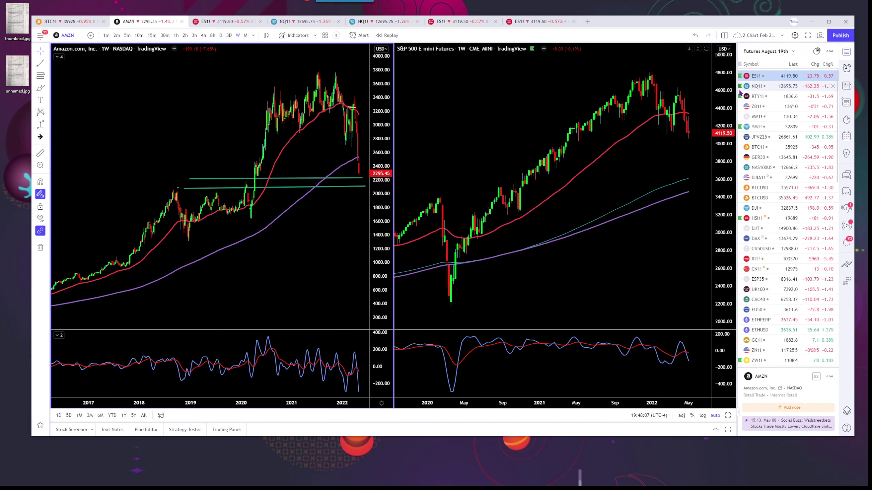
pyautogui.click(756, 86)
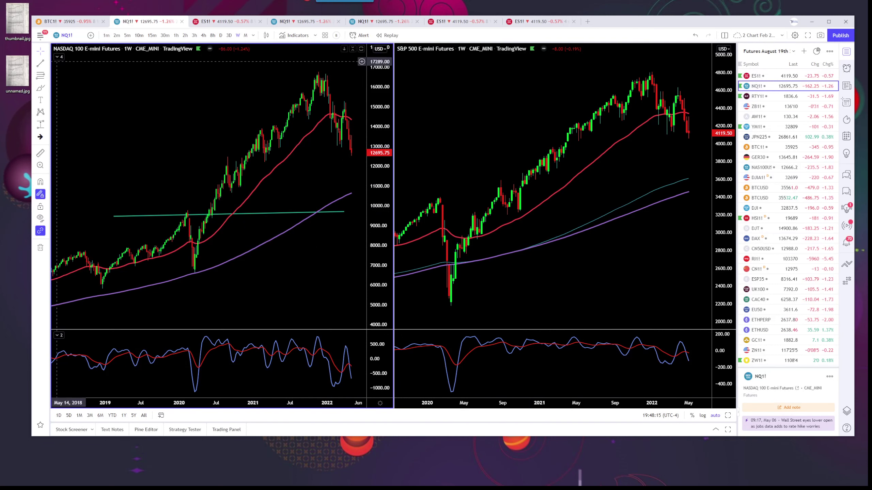
# - Draw a horizontal support trend line near 3590 on the S&P 500 futures chart
pyautogui.click(48, 65)
pyautogui.click(75, 64)
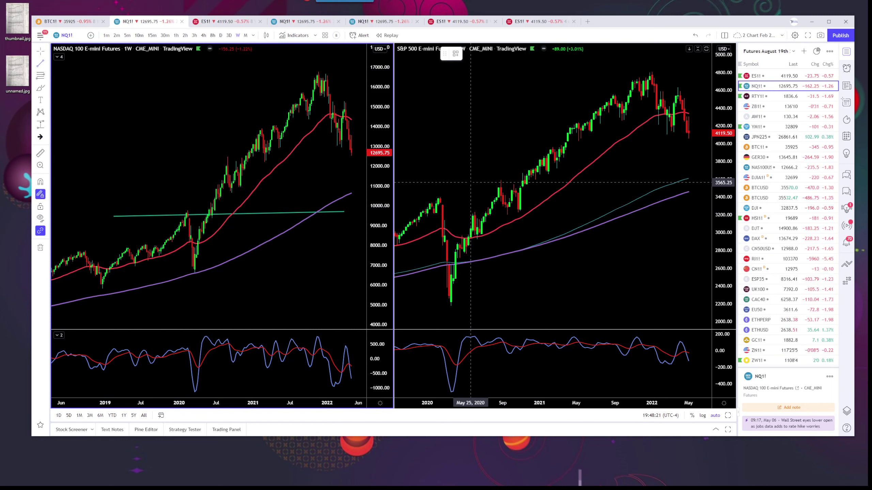
pyautogui.click(481, 181)
pyautogui.click(471, 182)
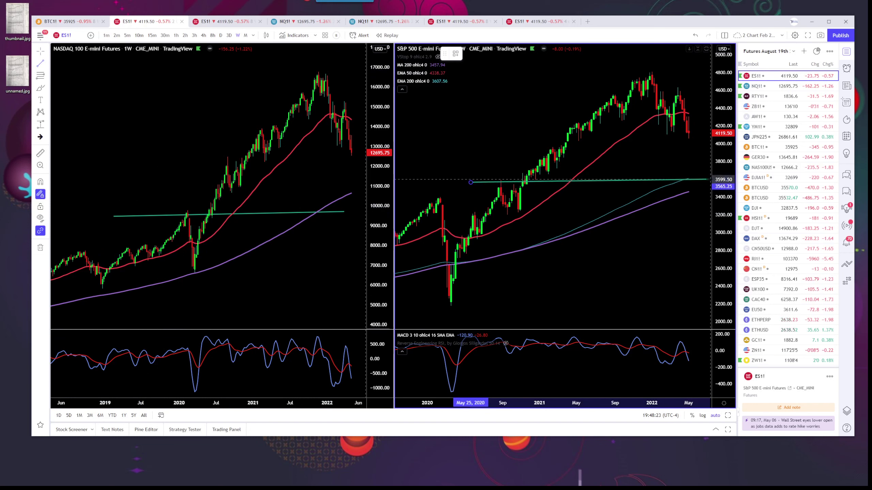
pyautogui.click(708, 180)
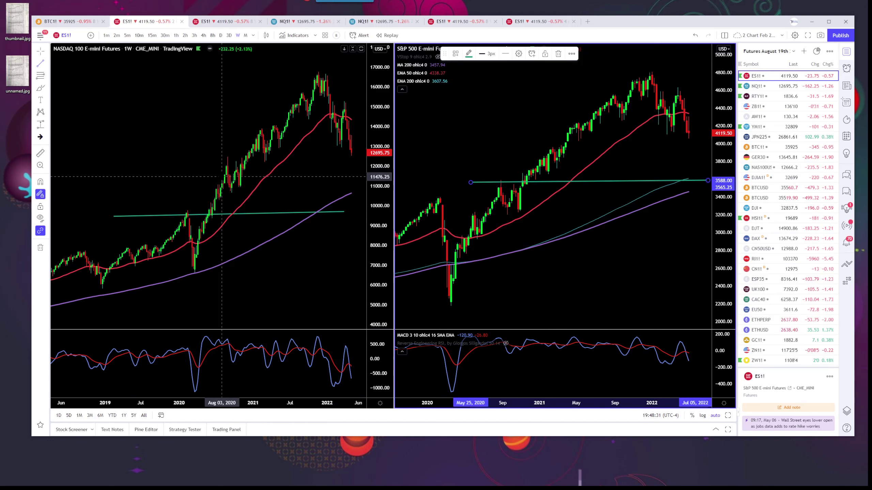
# - Draw two support lines on the NASDAQ chart, near 12000 and 11000
pyautogui.click(222, 168)
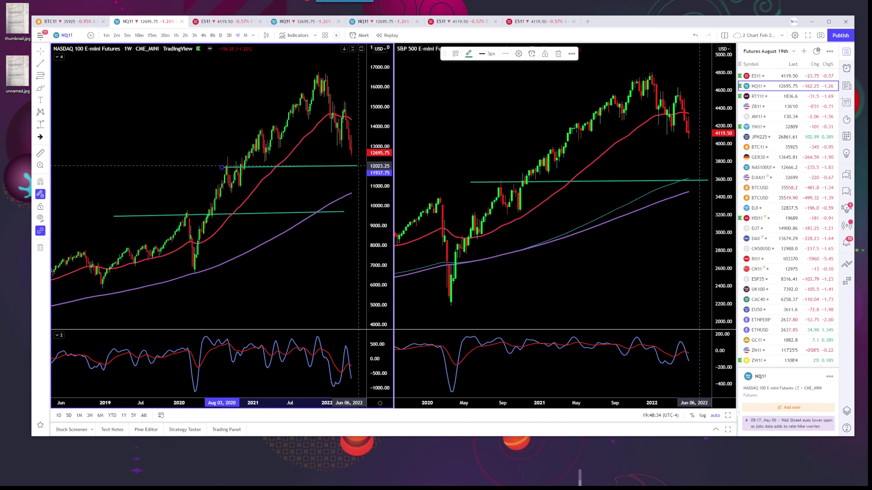
pyautogui.click(357, 168)
pyautogui.click(224, 187)
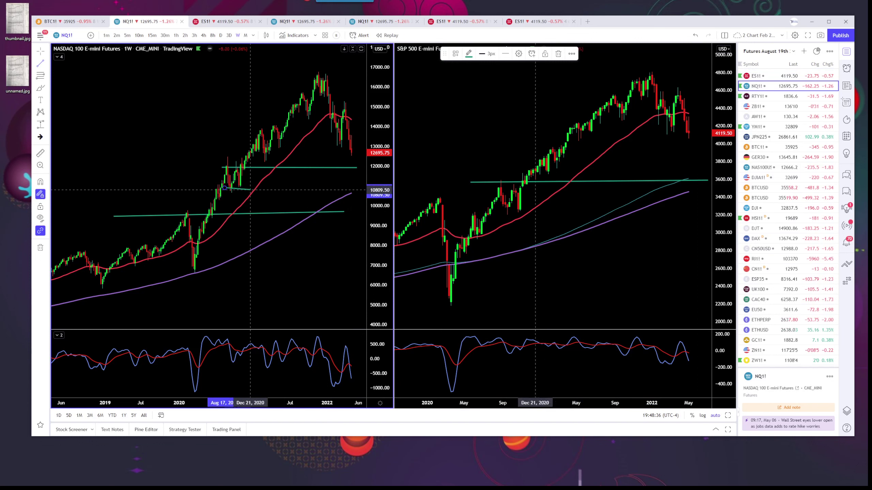
pyautogui.click(348, 185)
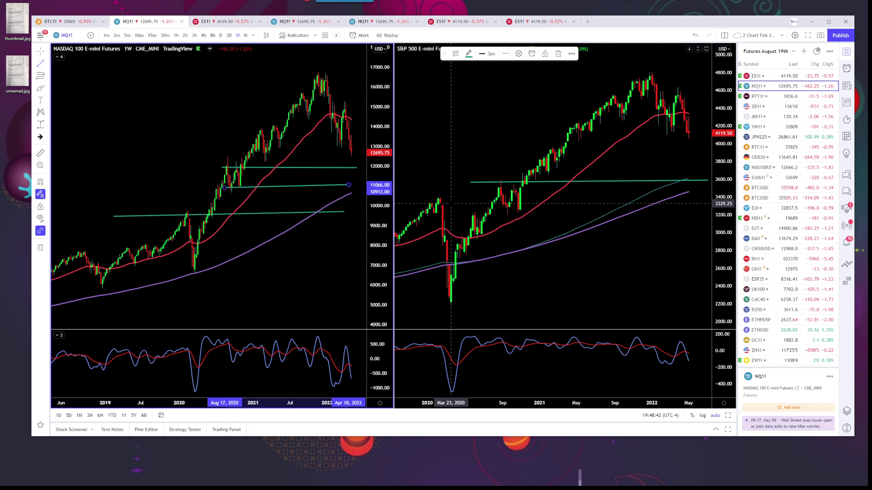
# - Draw a rising line on the S&P 500 chart, check Russell 2000 futures, then return to ES1!
pyautogui.click(451, 204)
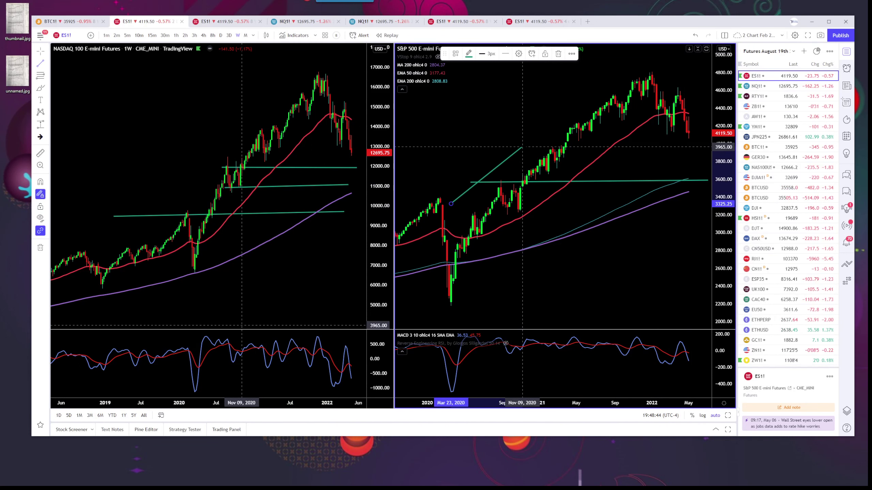
pyautogui.click(707, 117)
pyautogui.click(755, 97)
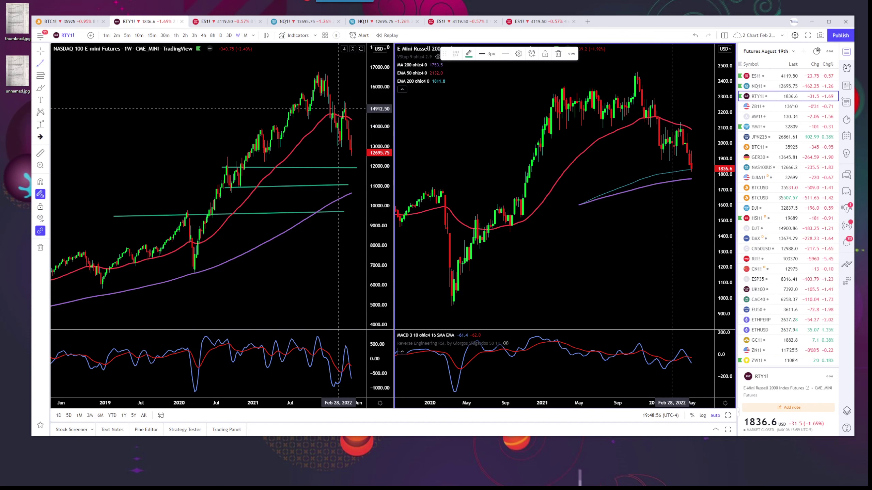
pyautogui.click(755, 76)
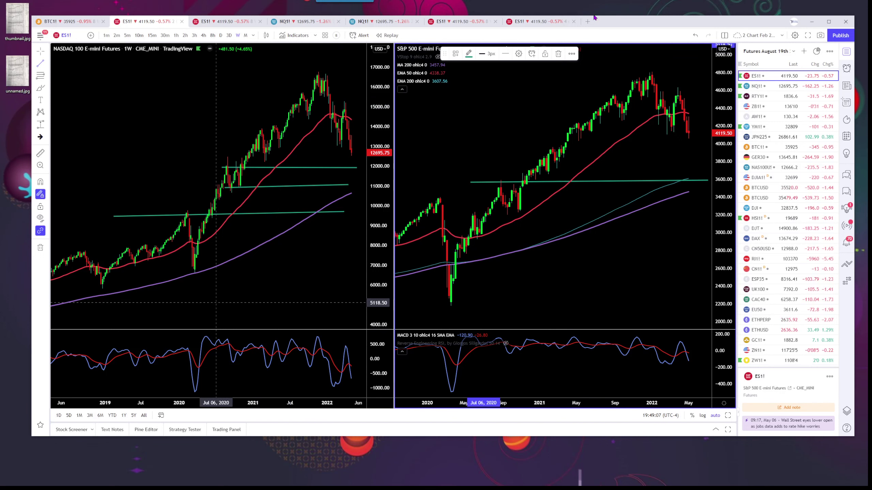
pyautogui.moveTo(630, 23)
pyautogui.mouseDown()
pyautogui.moveTo(621, 18)
pyautogui.moveTo(623, 28)
pyautogui.mouseUp()
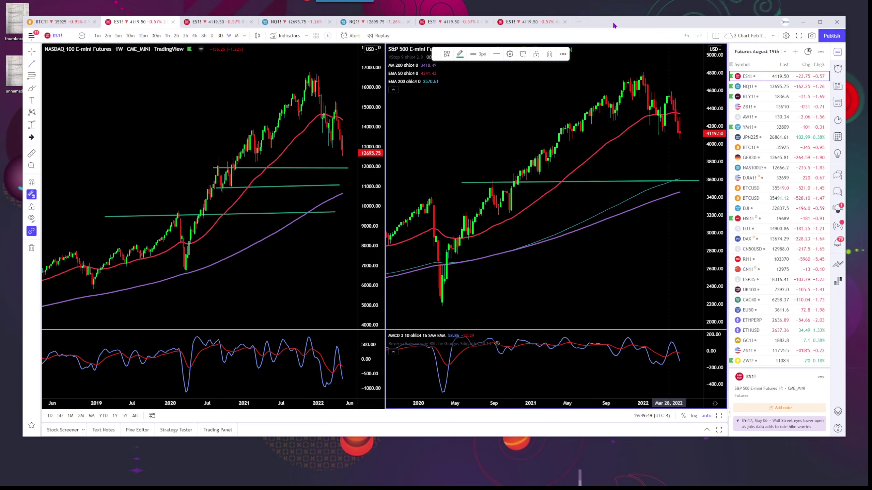
pyautogui.moveTo(614, 26); pyautogui.dragTo(622, 35)
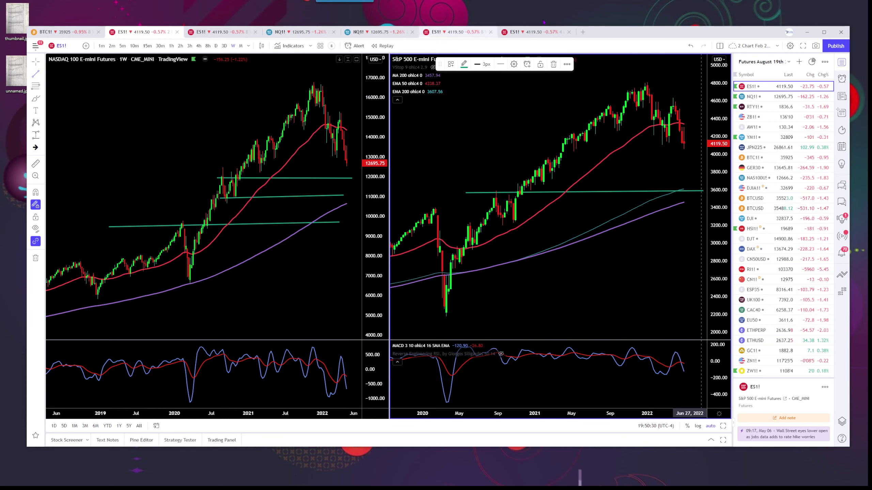
pyautogui.moveTo(627, 37); pyautogui.dragTo(623, 31)
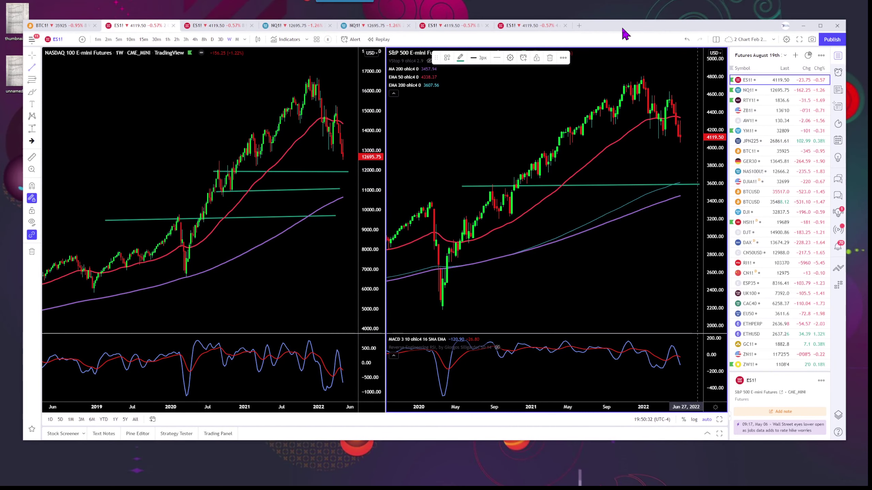